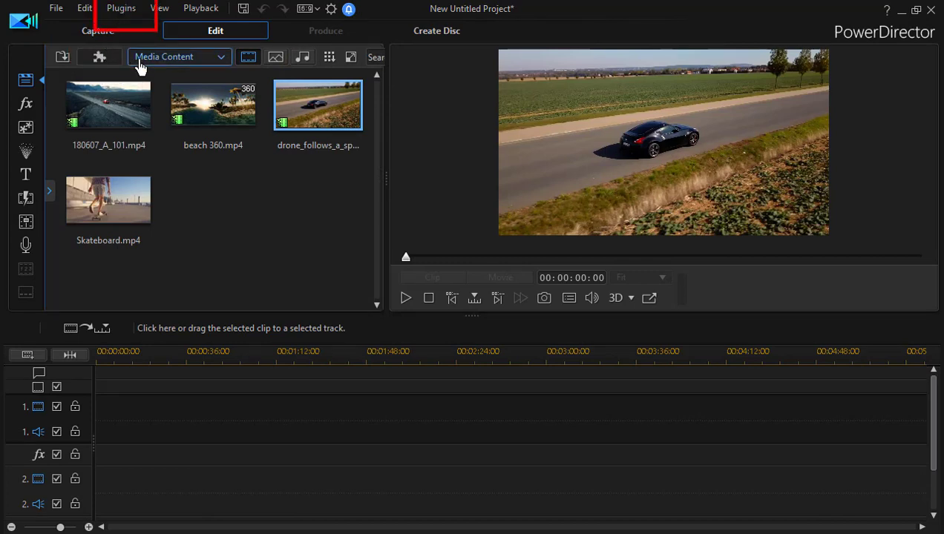
Open the Video Collage Designer plugin.
{"action": "left_click", "coordinate": [123, 8]}
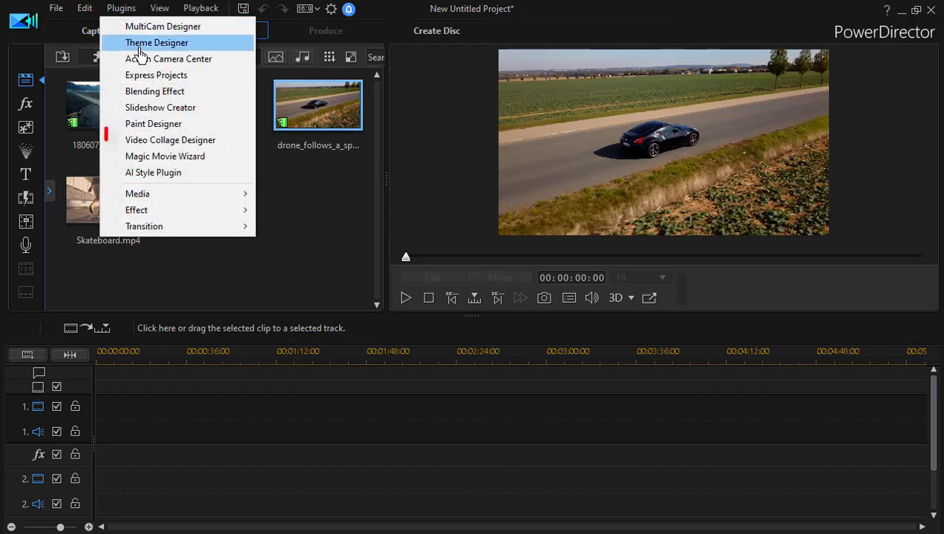
{"action": "left_click", "coordinate": [201, 142]}
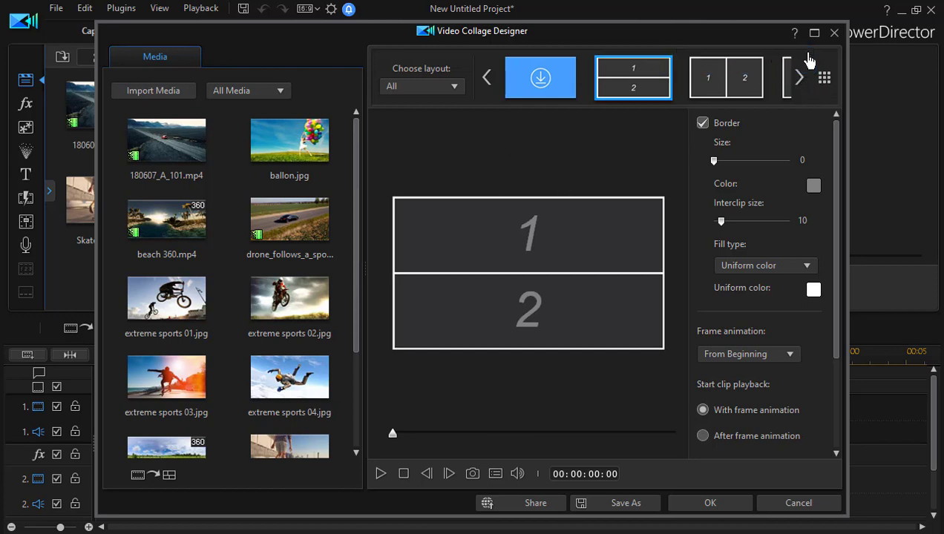
Browse the available collage layouts and look through the full collage template library without choosing another one.
{"action": "left_click", "coordinate": [799, 78]}
{"action": "left_click", "coordinate": [799, 78]}
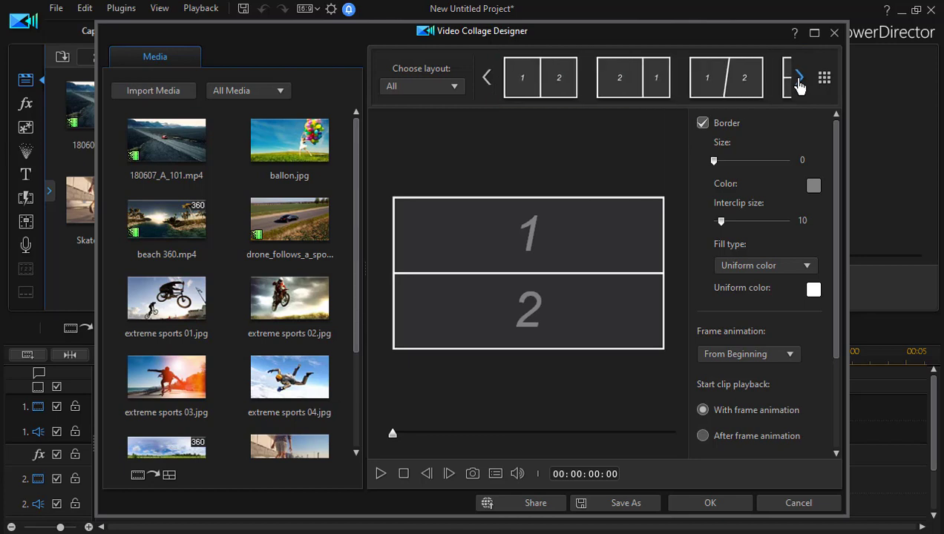
{"action": "left_click", "coordinate": [799, 78]}
{"action": "left_click", "coordinate": [799, 78]}
{"action": "left_click", "coordinate": [800, 78]}
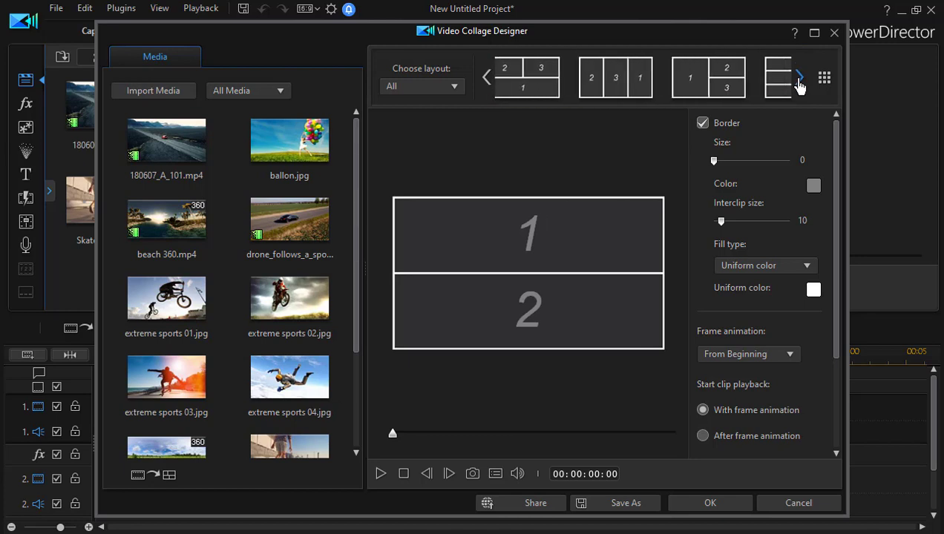
{"action": "left_click", "coordinate": [799, 78]}
{"action": "left_click", "coordinate": [800, 78]}
{"action": "left_click", "coordinate": [800, 80]}
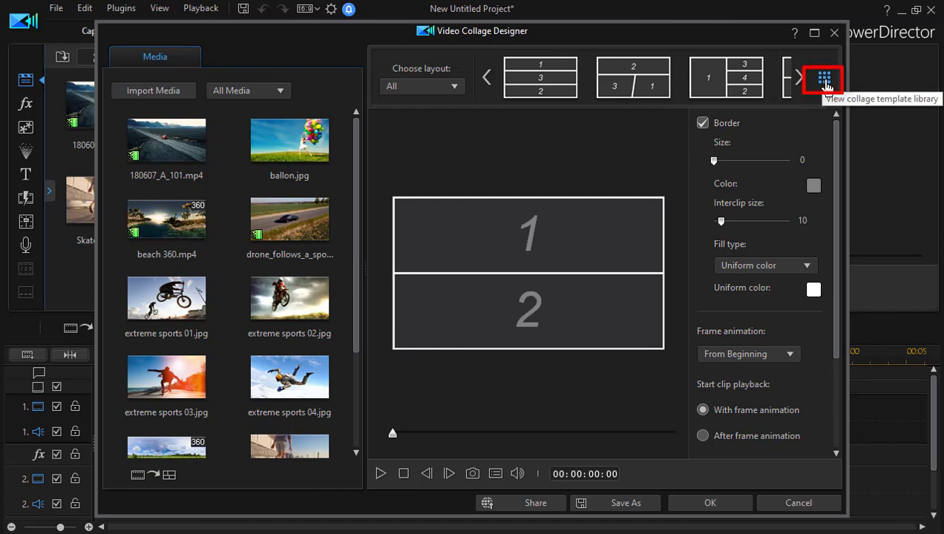
{"action": "left_click", "coordinate": [825, 78]}
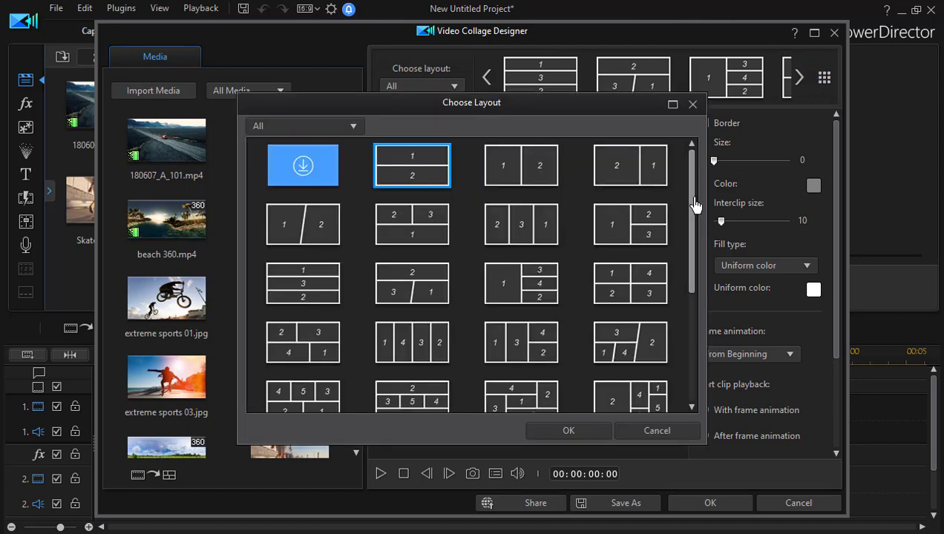
{"action": "left_click_drag", "start_coordinate": [696, 201], "coordinate": [692, 163]}
{"action": "left_click", "coordinate": [692, 104]}
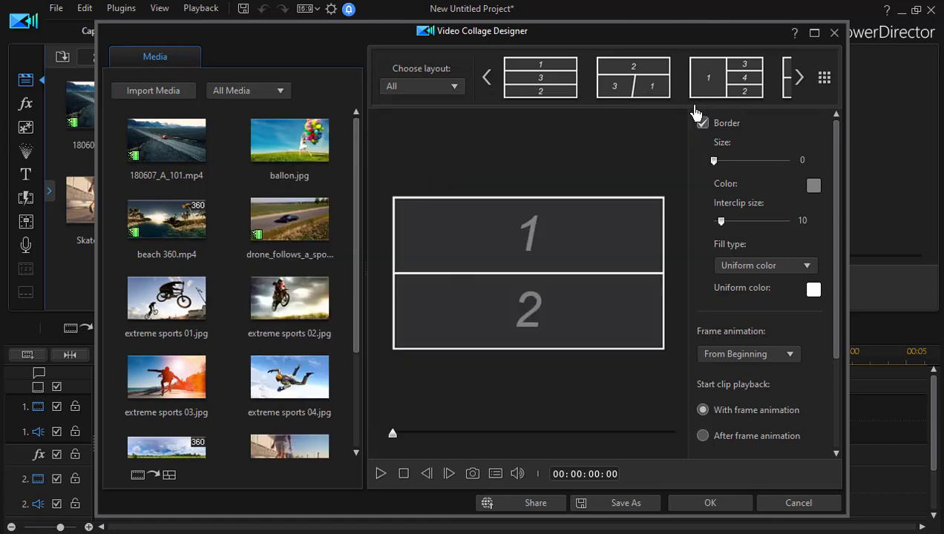
Filter the collage layout list to Downloaded layouts.
{"action": "left_click", "coordinate": [438, 87]}
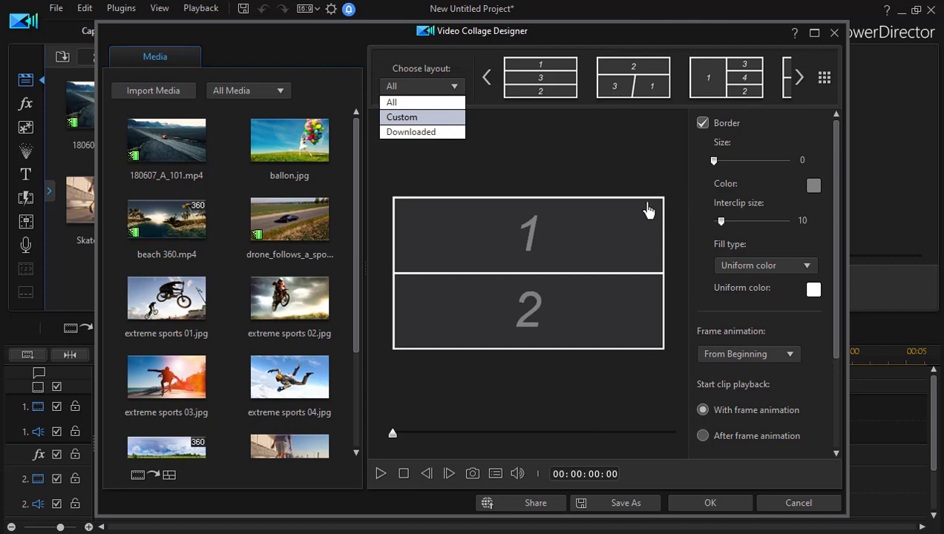
{"action": "left_click", "coordinate": [416, 131]}
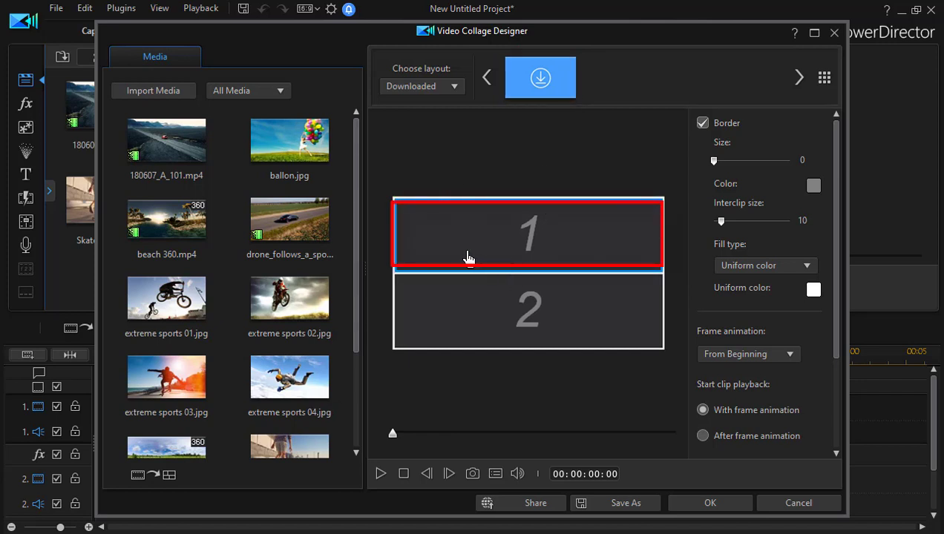
Place 180607_A_101.mp4 in collage frame 1 and the drone sports car clip in frame 2.
{"action": "mouse_move", "coordinate": [176, 153]}
{"action": "left_mouse_down"}
{"action": "mouse_move", "coordinate": [305, 195]}
{"action": "mouse_move", "coordinate": [524, 219]}
{"action": "mouse_move", "coordinate": [523, 238]}
{"action": "mouse_move", "coordinate": [454, 234]}
{"action": "mouse_move", "coordinate": [494, 230]}
{"action": "mouse_move", "coordinate": [512, 233]}
{"action": "mouse_move", "coordinate": [501, 234]}
{"action": "mouse_move", "coordinate": [512, 243]}
{"action": "left_mouse_up"}
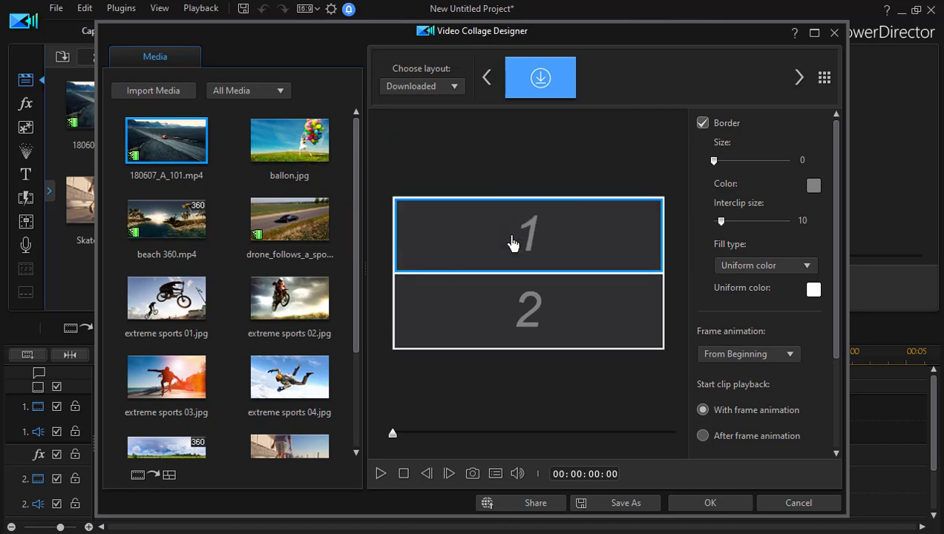
{"action": "left_click", "coordinate": [288, 224]}
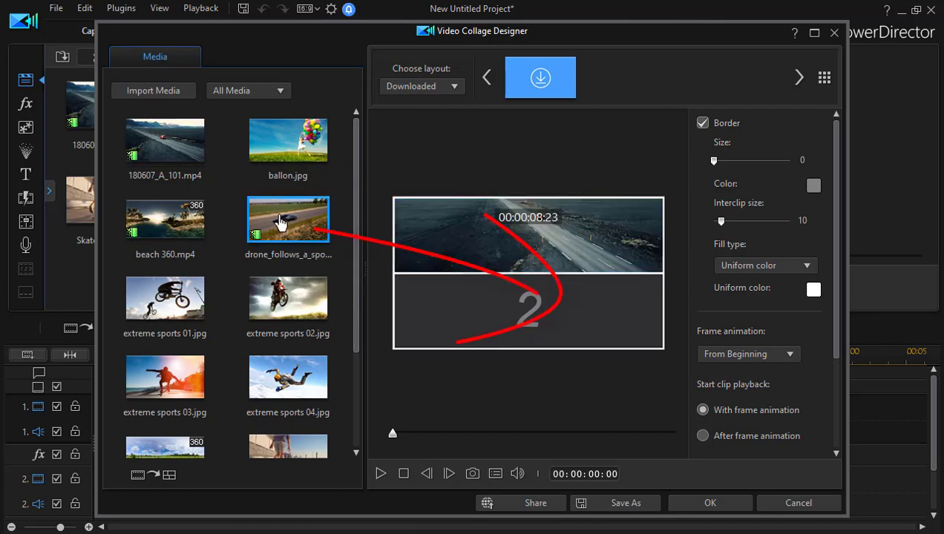
{"action": "left_click_drag", "start_coordinate": [280, 223], "coordinate": [536, 320]}
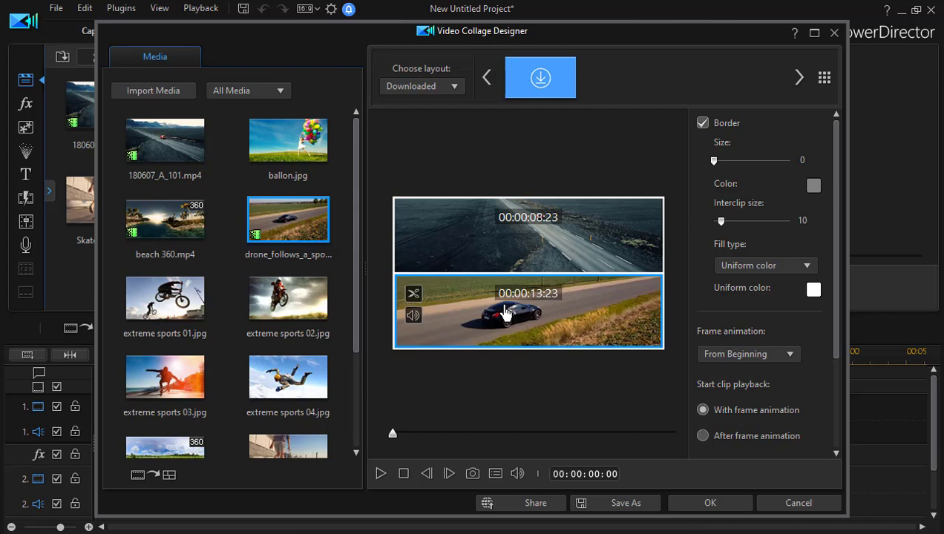
Compare the durations of the clips in the two collage frames.
{"action": "mouse_move", "coordinate": [607, 205]}
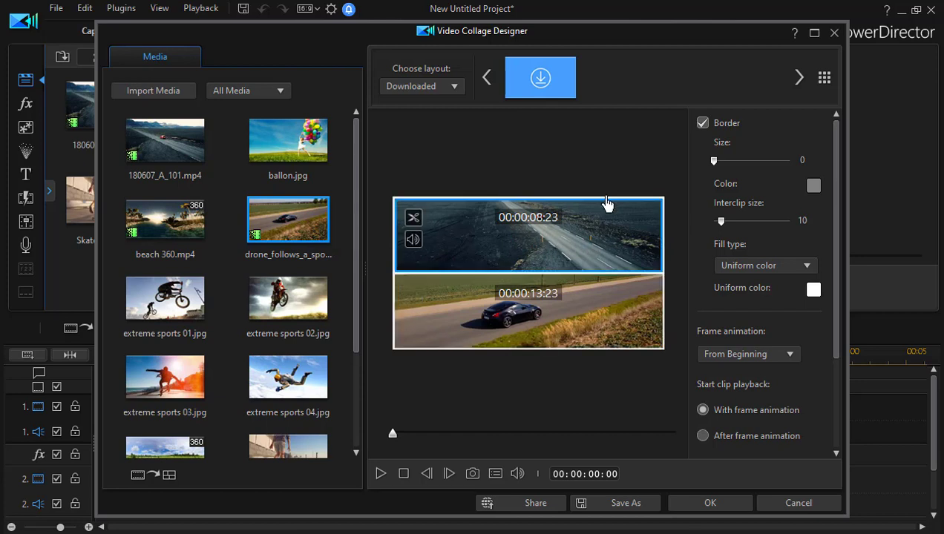
{"action": "left_click", "coordinate": [413, 241]}
{"action": "left_click", "coordinate": [553, 304]}
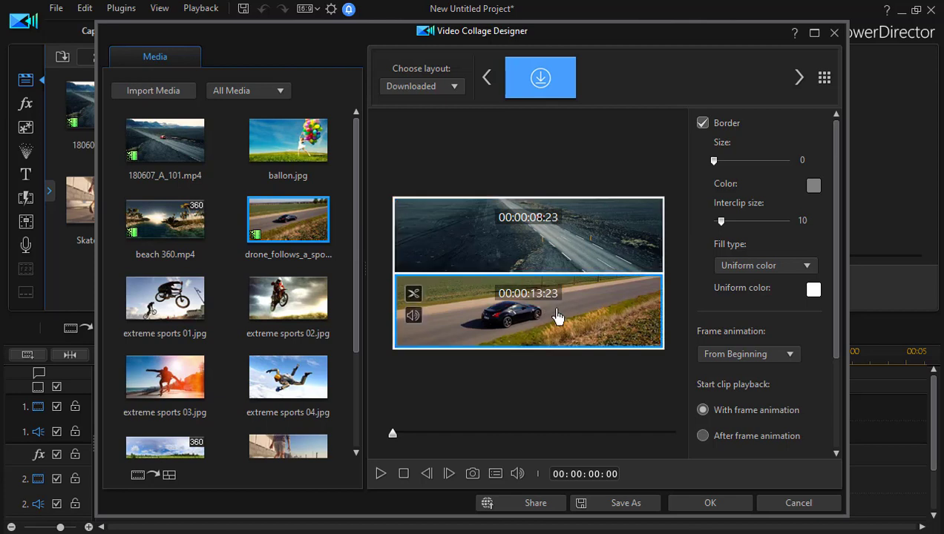
{"action": "left_click", "coordinate": [546, 243]}
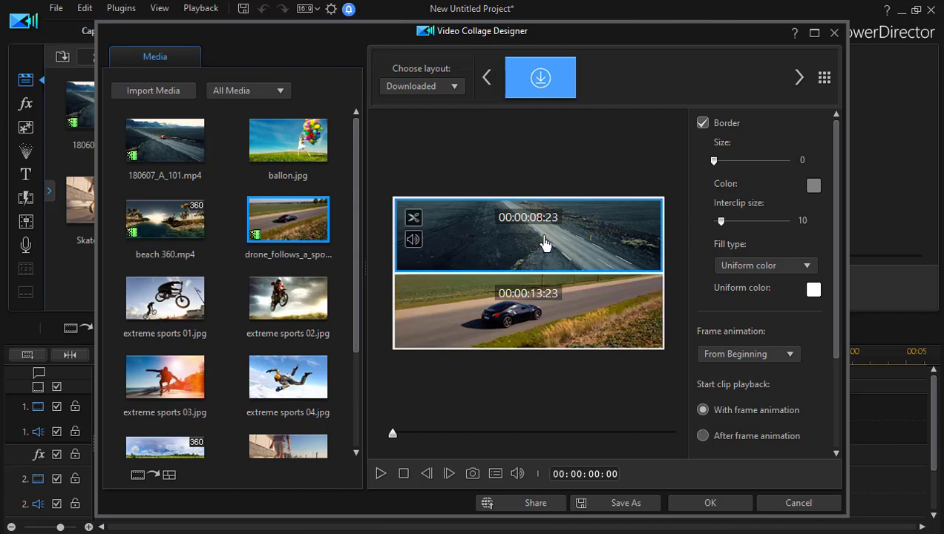
{"action": "left_click", "coordinate": [555, 326]}
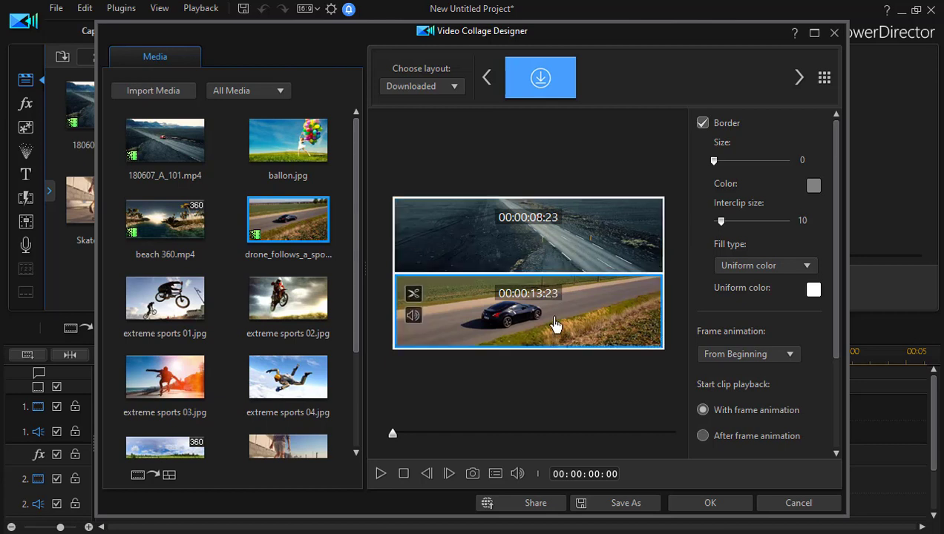
{"action": "left_click", "coordinate": [556, 254]}
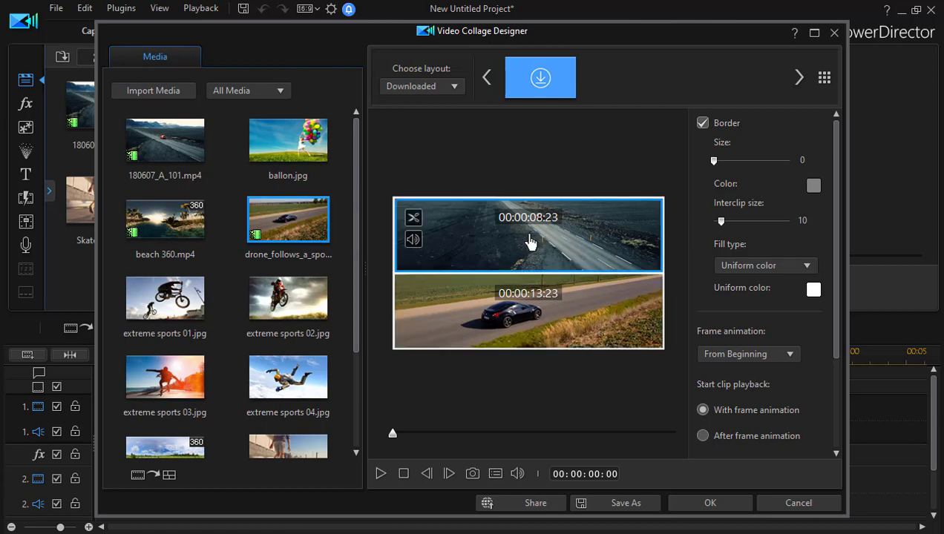
{"action": "left_click", "coordinate": [543, 312]}
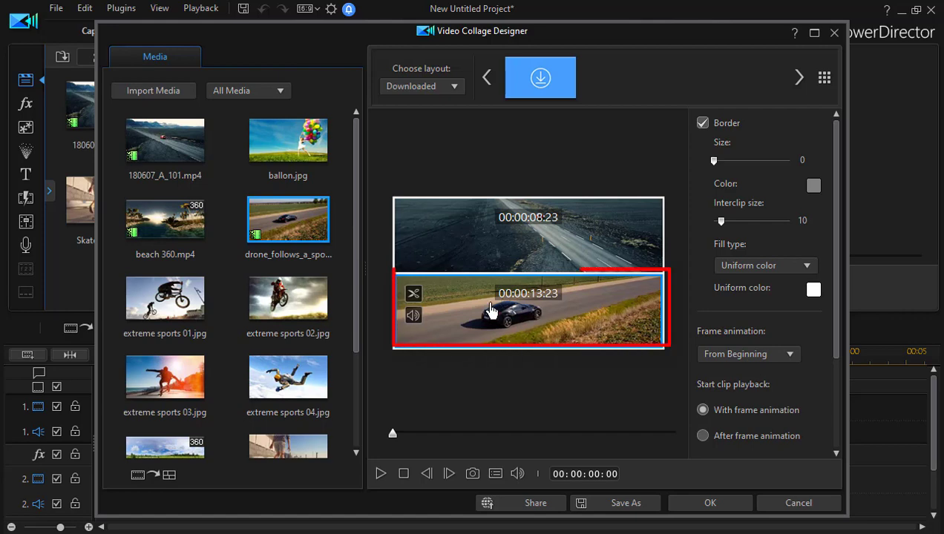
Trim the drone sports car clip in frame 2 to a duration of 00:00:08:23.
{"action": "left_click", "coordinate": [413, 296]}
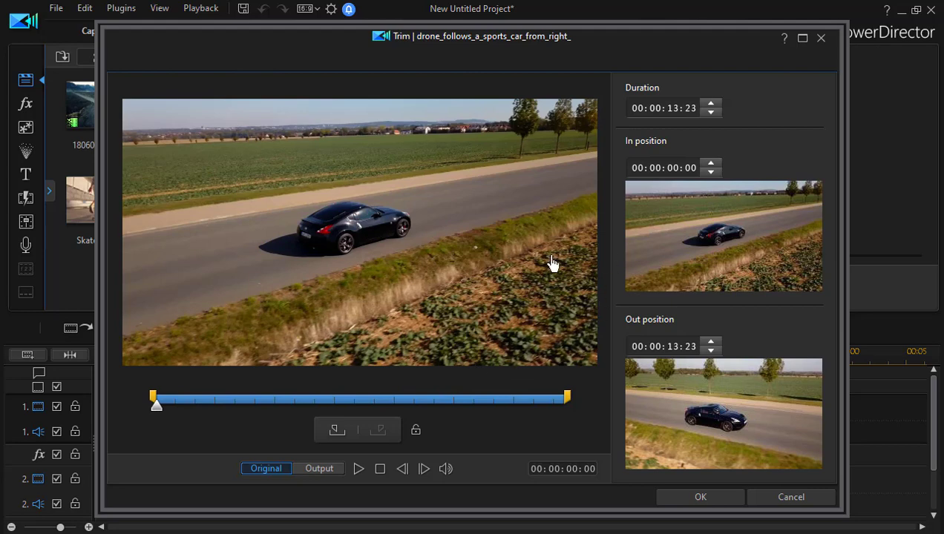
{"action": "left_click", "coordinate": [675, 109]}
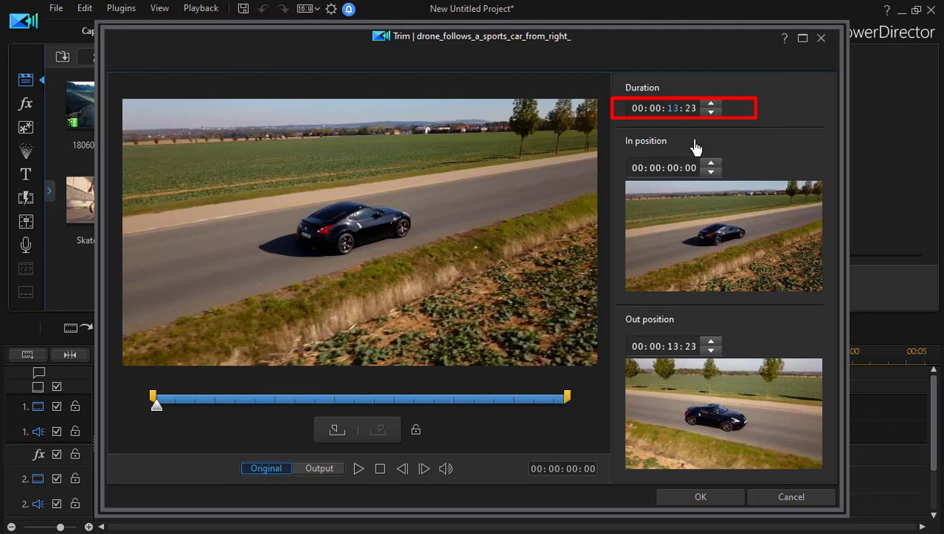
{"action": "type", "text": "00"}
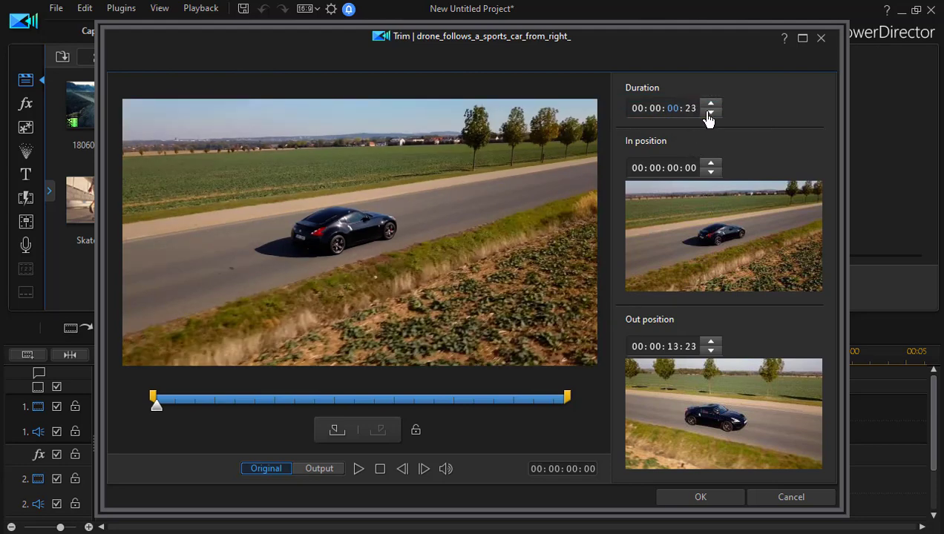
{"action": "left_click", "coordinate": [709, 113]}
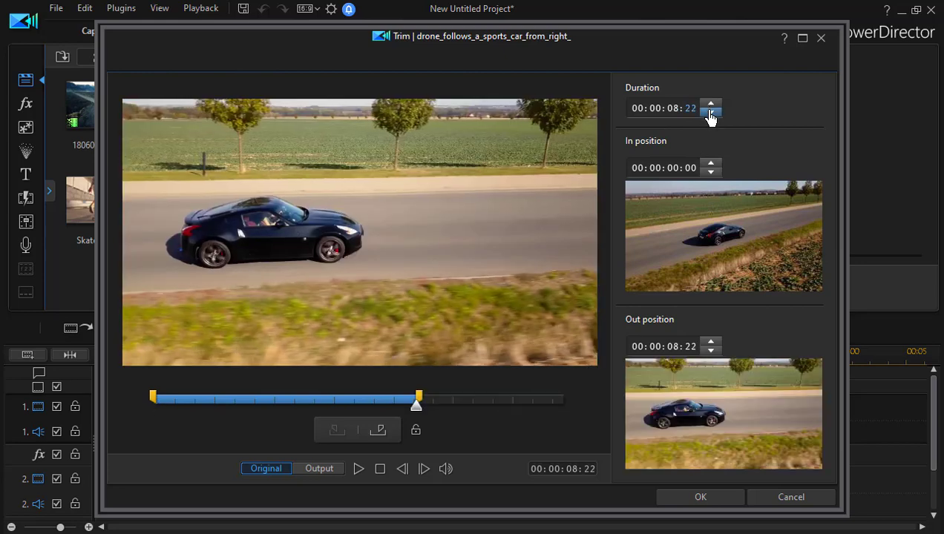
{"action": "left_click", "coordinate": [711, 104]}
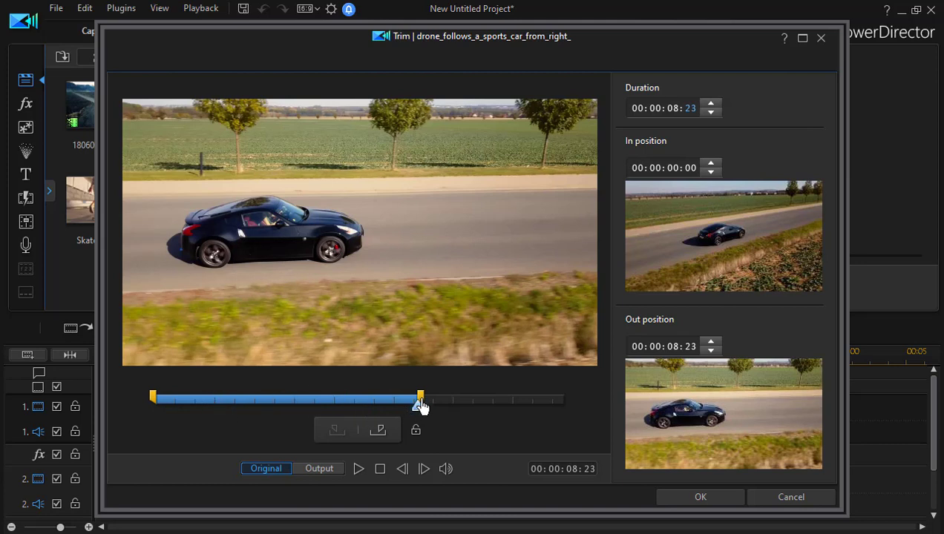
{"action": "left_click", "coordinate": [416, 438]}
{"action": "left_click", "coordinate": [700, 498]}
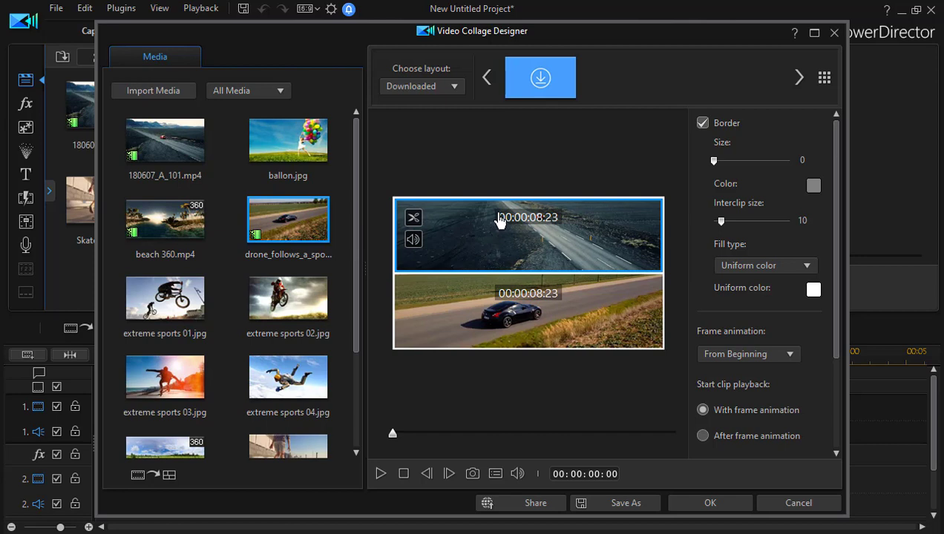
Reposition and enlarge the frame 1 clip around the red car, and enlarge the black car clip in frame 2.
{"action": "left_click_drag", "start_coordinate": [499, 220], "coordinate": [483, 248]}
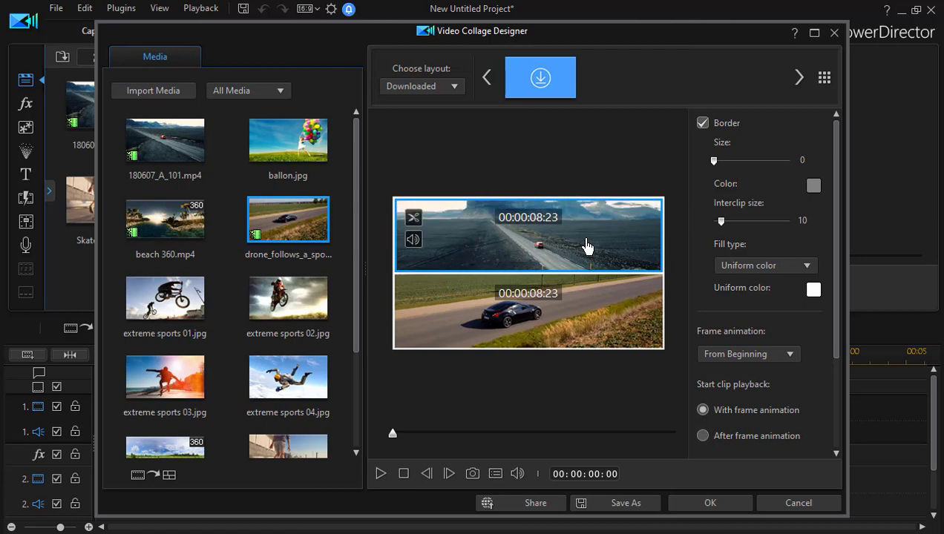
{"action": "left_click_drag", "start_coordinate": [586, 246], "coordinate": [579, 246]}
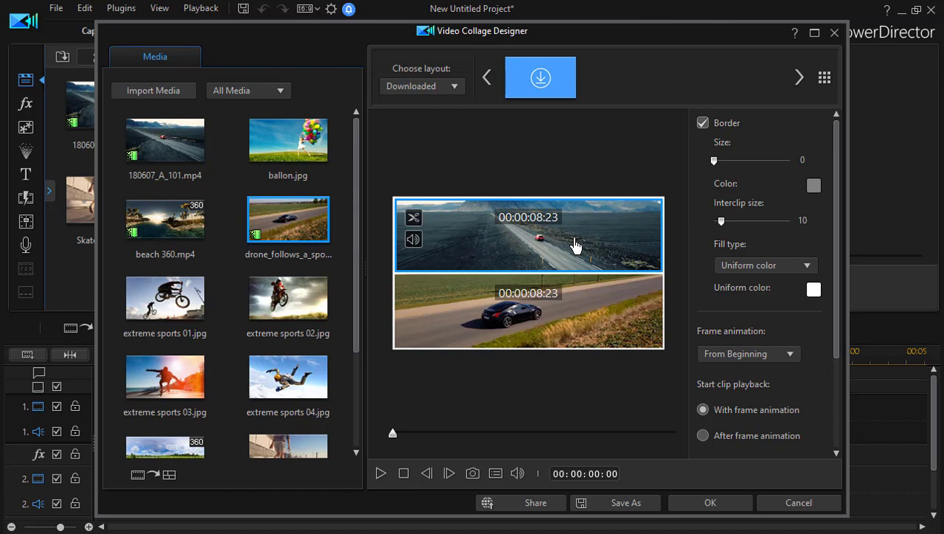
{"action": "scroll", "coordinate": [568, 252], "scroll_direction": "up", "scroll_amount": 2}
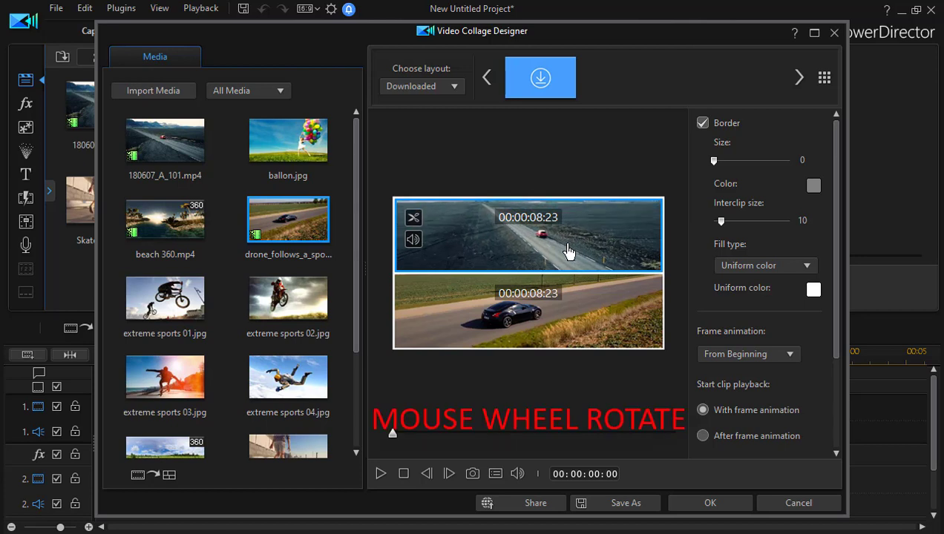
{"action": "scroll", "coordinate": [568, 252], "scroll_direction": "down", "scroll_amount": 3}
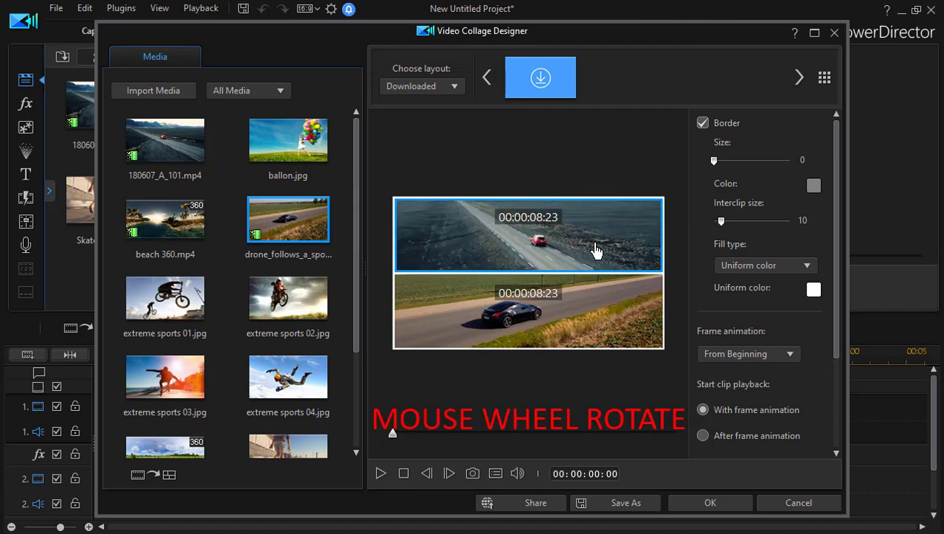
{"action": "scroll", "coordinate": [595, 249], "scroll_direction": "up", "scroll_amount": 2}
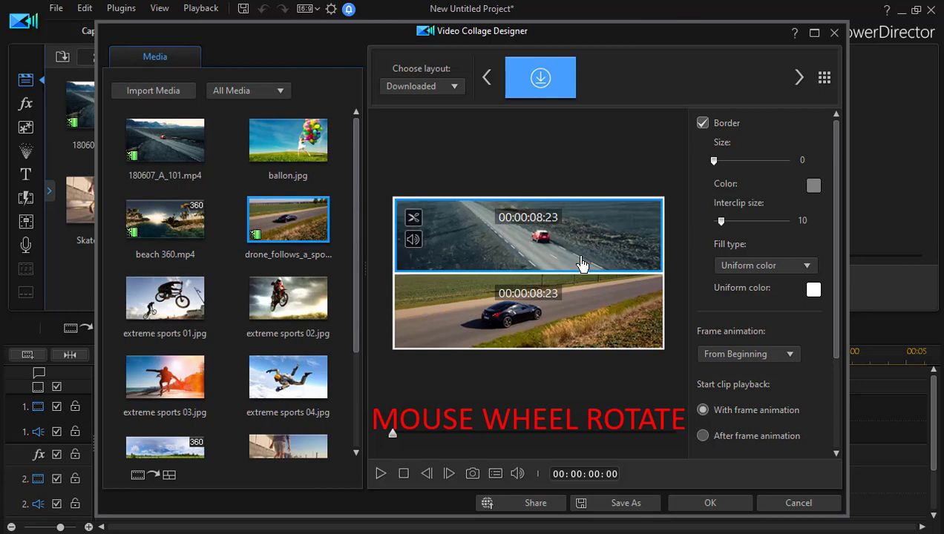
{"action": "scroll", "coordinate": [539, 334], "scroll_direction": "up", "scroll_amount": 3}
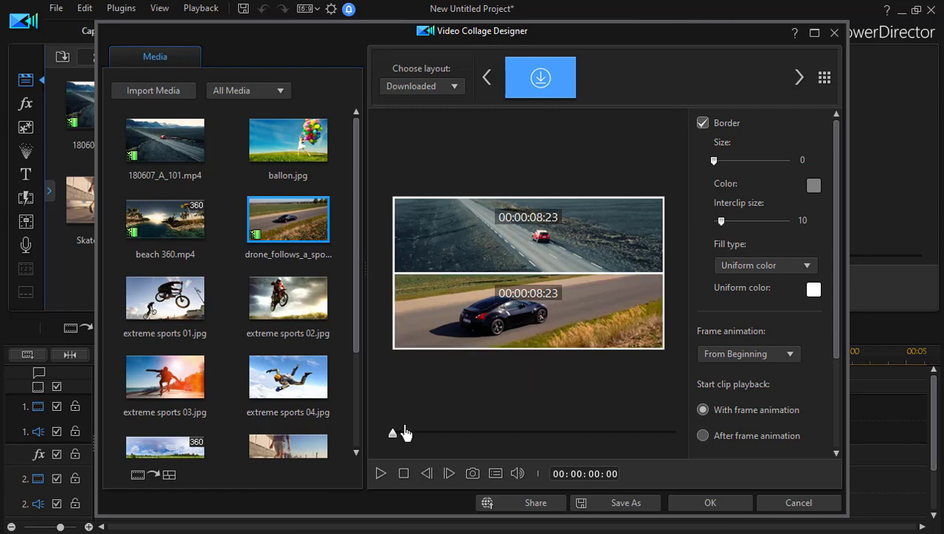
Play the first seconds of the collage preview and stop playback.
{"action": "left_click", "coordinate": [379, 476]}
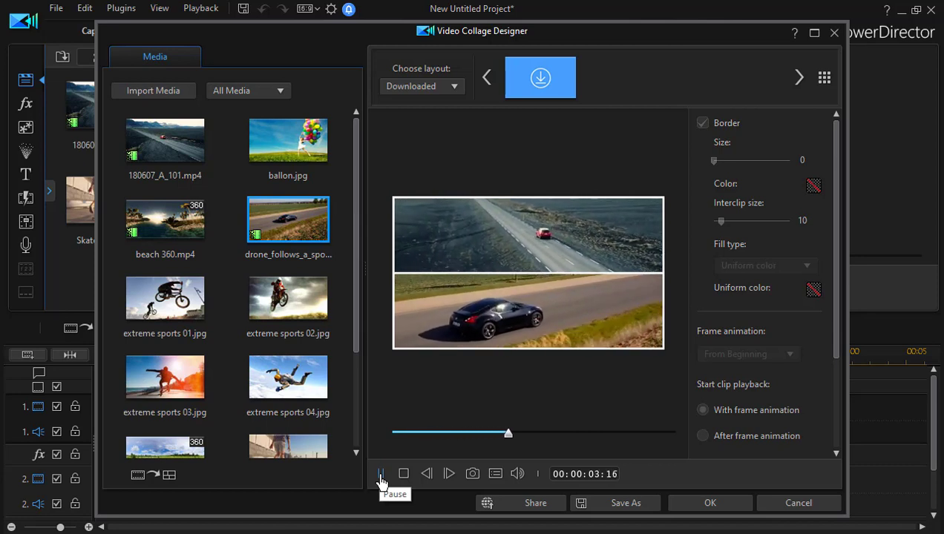
{"action": "left_click", "coordinate": [404, 475]}
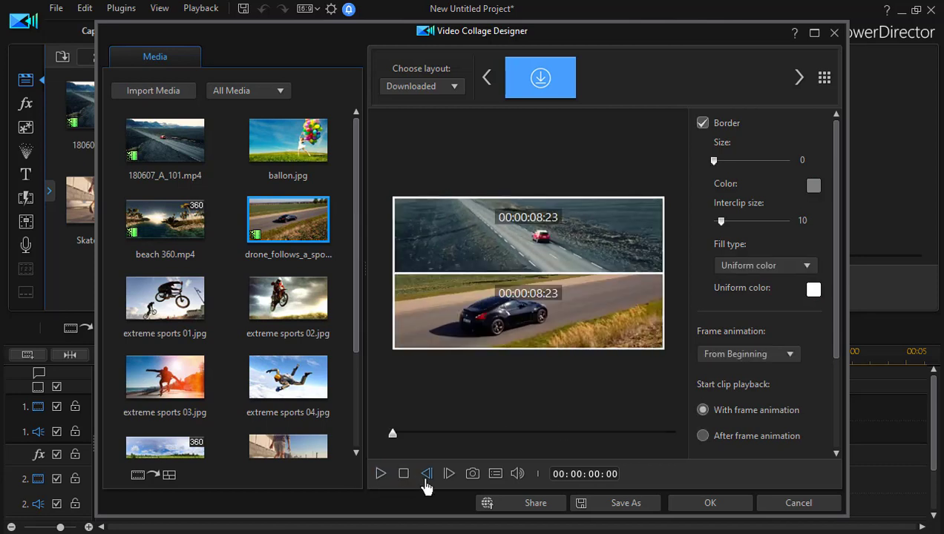
Open the preview snapshot's save dialog and check the image file formats offered, leaving without saving.
{"action": "left_click", "coordinate": [474, 479]}
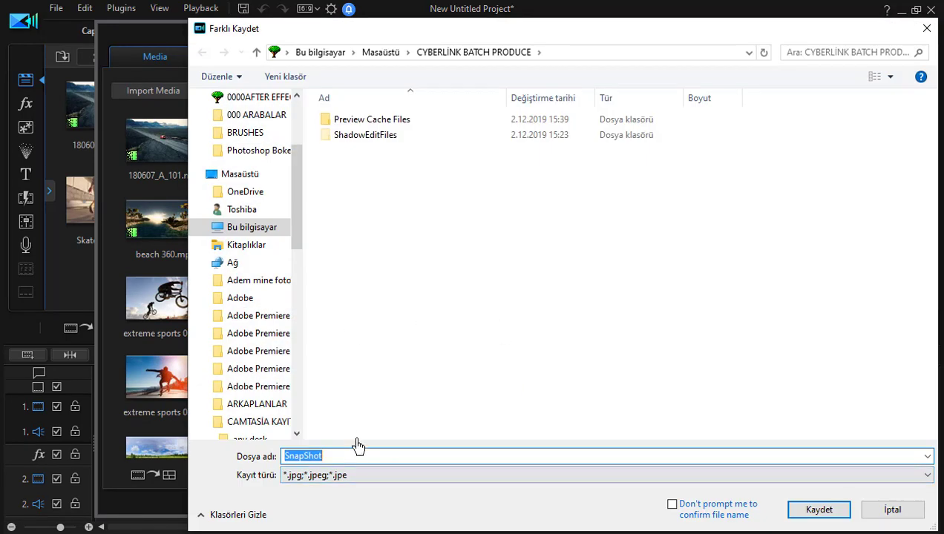
{"action": "left_click", "coordinate": [857, 478]}
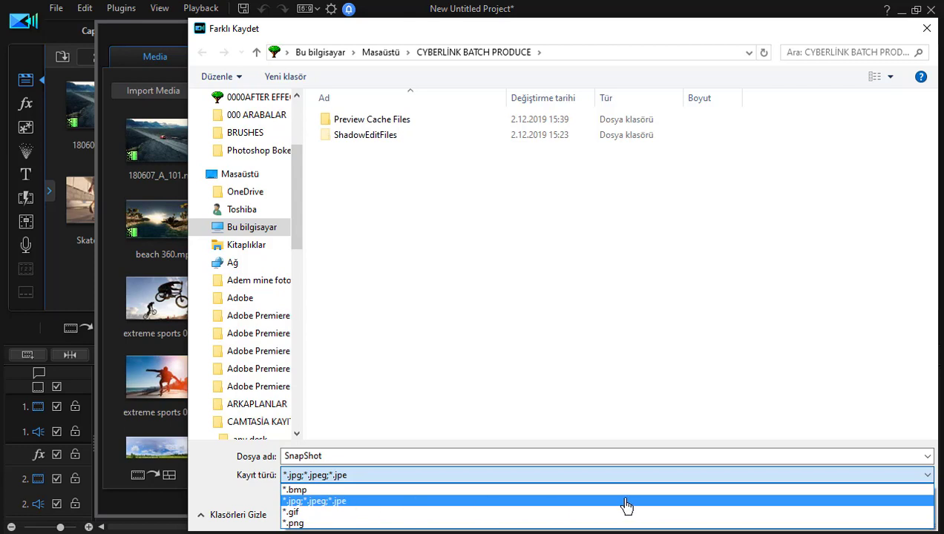
{"action": "left_click", "coordinate": [927, 35]}
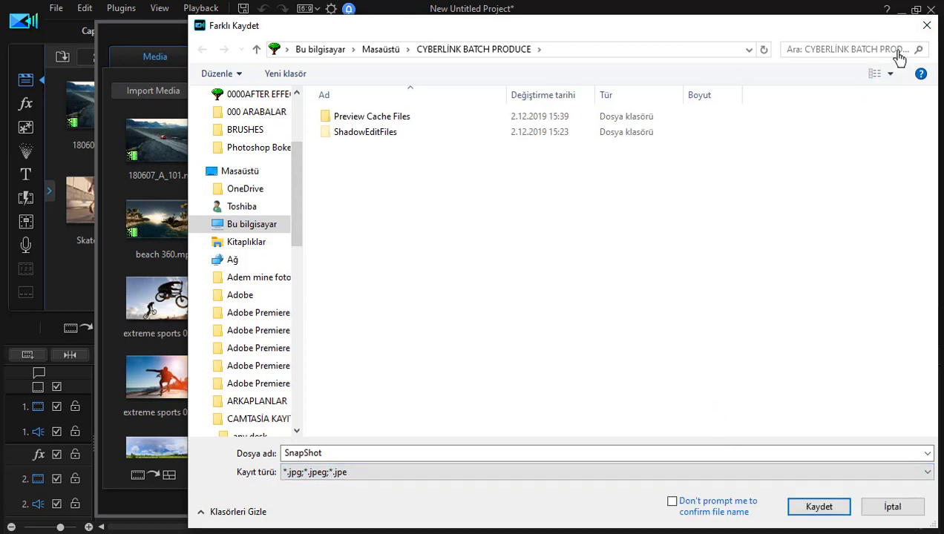
Leave the snapshot save dialog without saving, and compare the collage with its border turned off and back on.
{"action": "left_click", "coordinate": [887, 510]}
{"action": "left_click", "coordinate": [587, 315]}
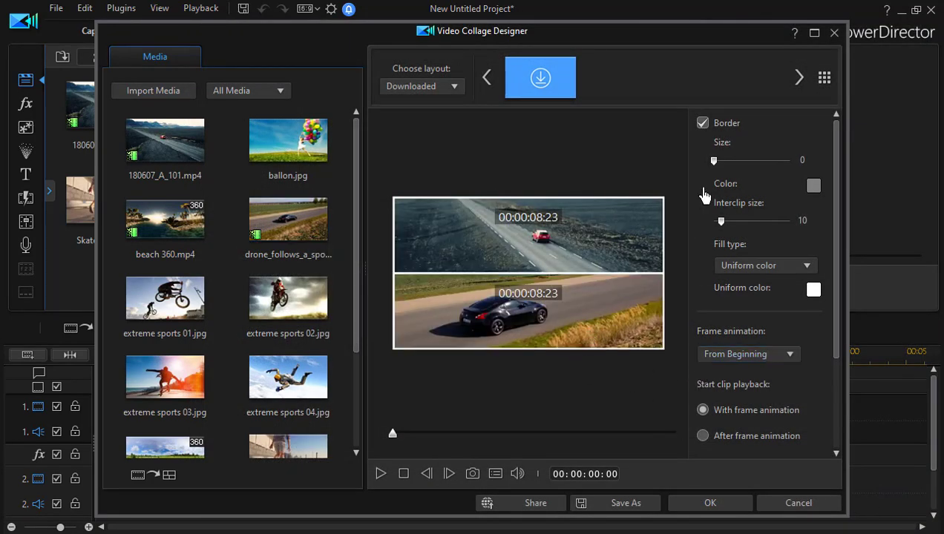
{"action": "left_click", "coordinate": [702, 124]}
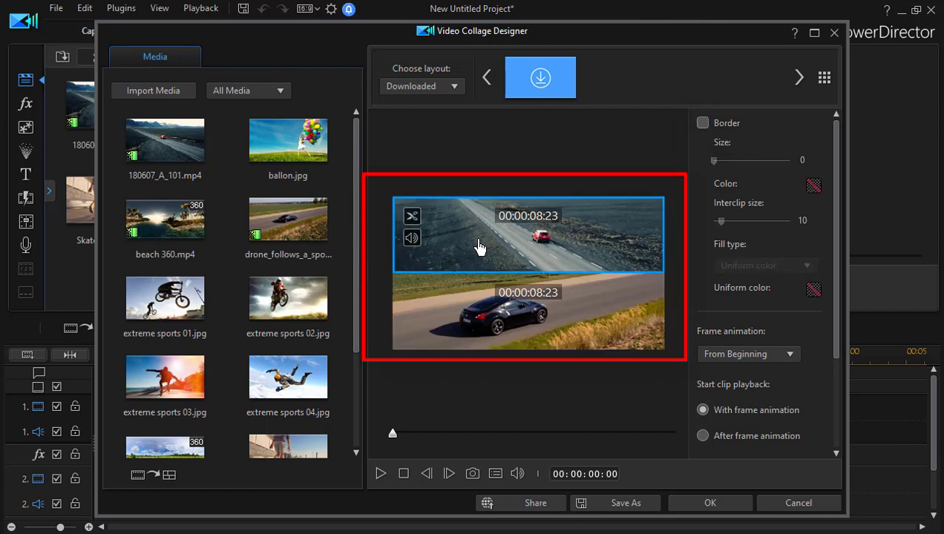
{"action": "left_click", "coordinate": [704, 130]}
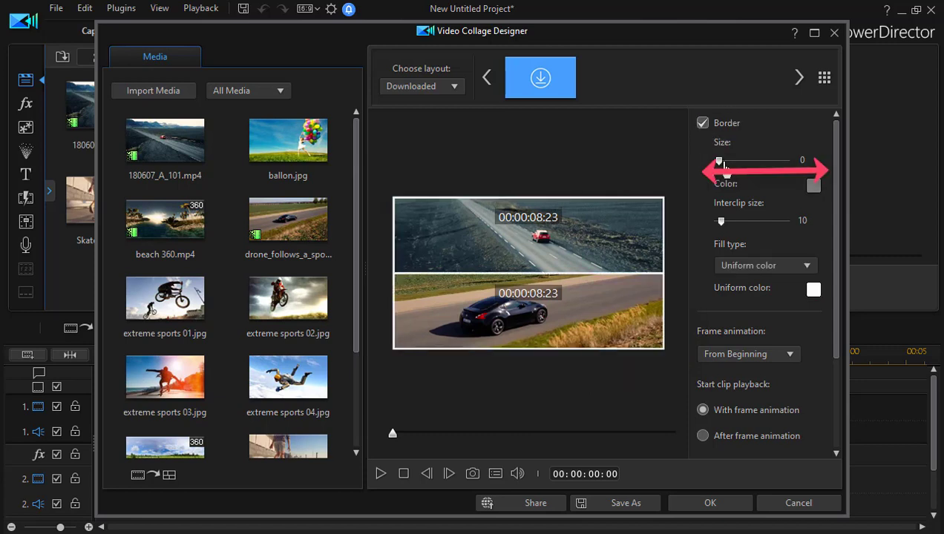
Set the collage border size to 36 and the interclip size to 0.
{"action": "left_click_drag", "start_coordinate": [713, 162], "coordinate": [752, 176]}
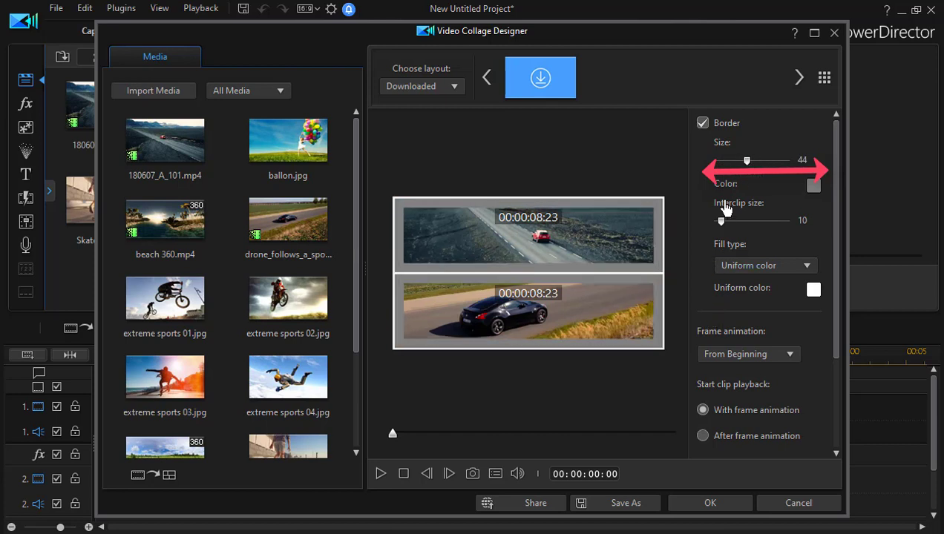
{"action": "mouse_move", "coordinate": [748, 164]}
{"action": "left_mouse_down"}
{"action": "mouse_move", "coordinate": [688, 169]}
{"action": "mouse_move", "coordinate": [745, 170]}
{"action": "left_mouse_up"}
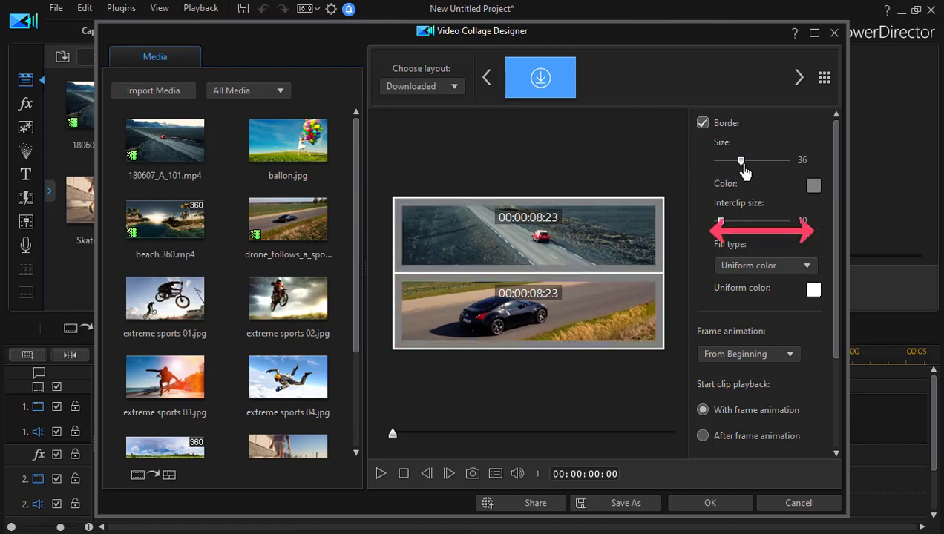
{"action": "left_click_drag", "start_coordinate": [727, 229], "coordinate": [757, 239]}
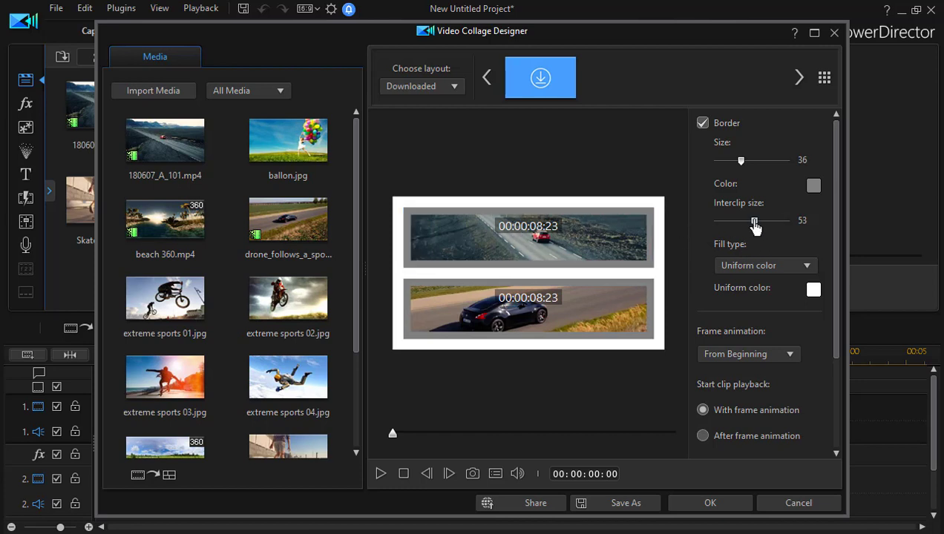
{"action": "left_click_drag", "start_coordinate": [740, 222], "coordinate": [714, 224]}
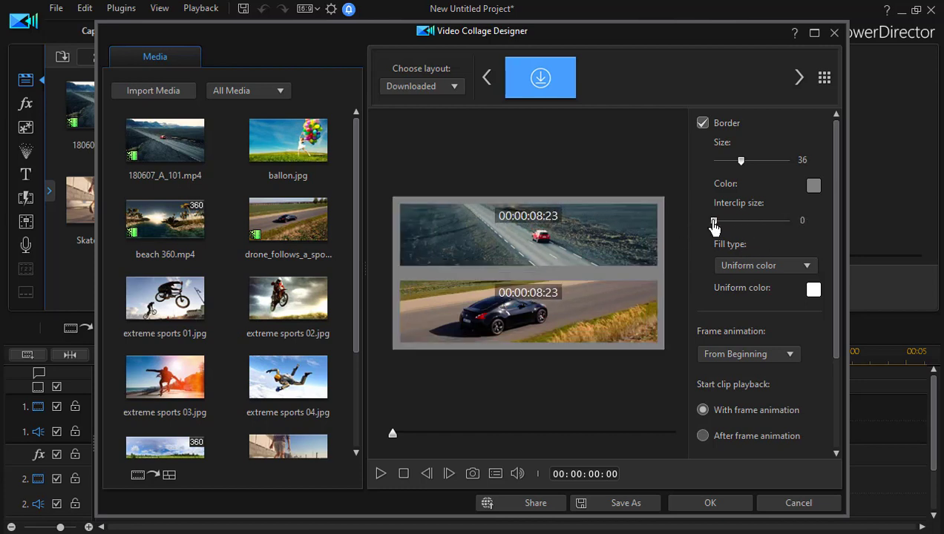
Change the uniform fill color between the frames to red and set the interclip size to 15.
{"action": "left_click", "coordinate": [814, 292]}
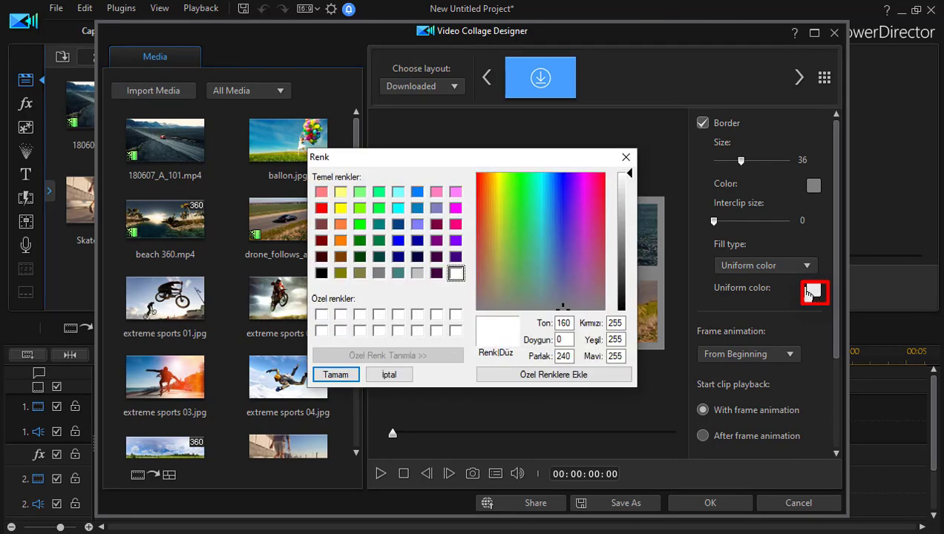
{"action": "left_click", "coordinate": [323, 213]}
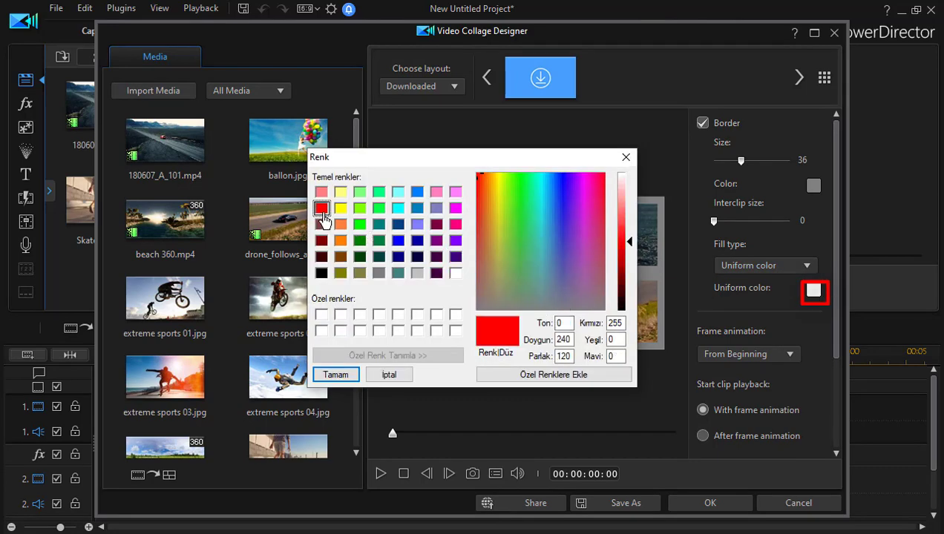
{"action": "left_click", "coordinate": [336, 375]}
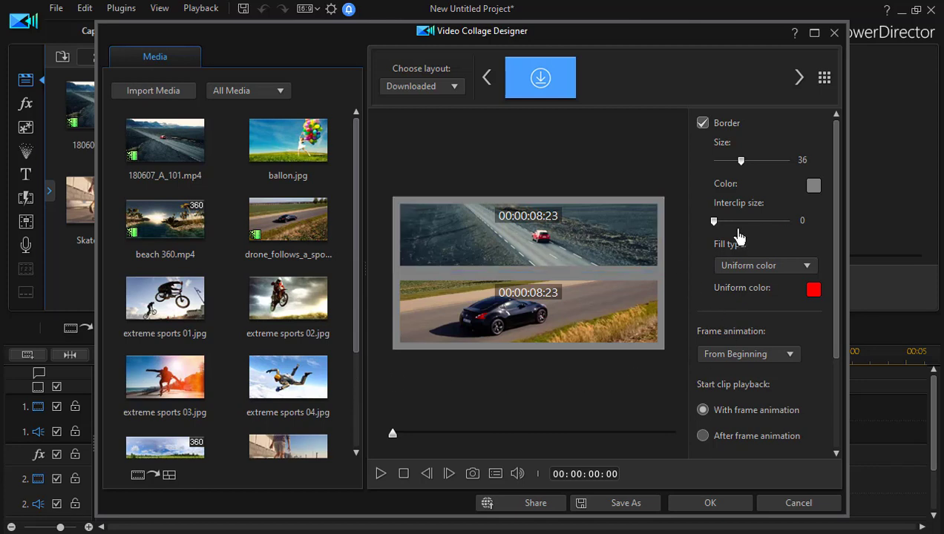
{"action": "left_click_drag", "start_coordinate": [714, 231], "coordinate": [727, 231]}
{"action": "mouse_move", "coordinate": [552, 253]}
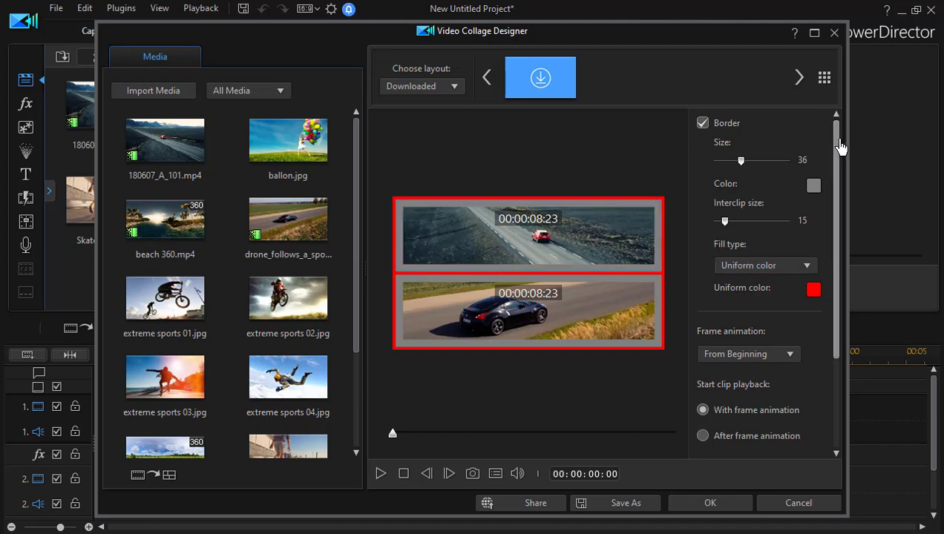
Try a playback timing delay of up to 5 seconds in the advanced settings, and return the timing to All at once.
{"action": "left_click_drag", "start_coordinate": [839, 148], "coordinate": [832, 278]}
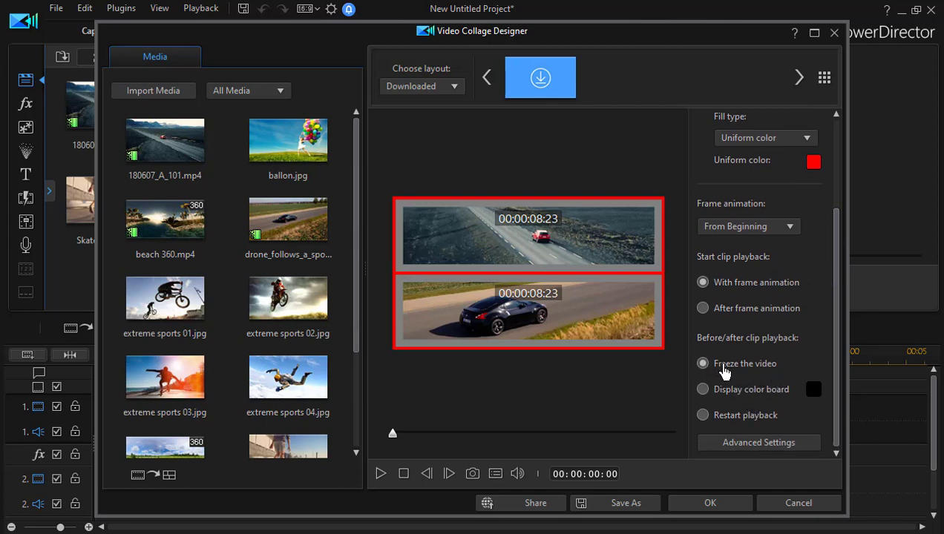
{"action": "left_click", "coordinate": [763, 446]}
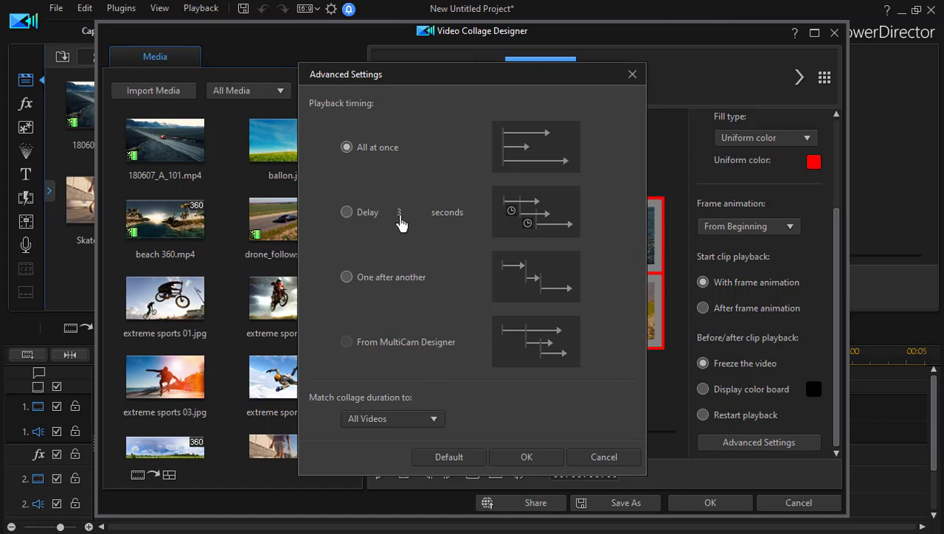
{"action": "left_click", "coordinate": [346, 213]}
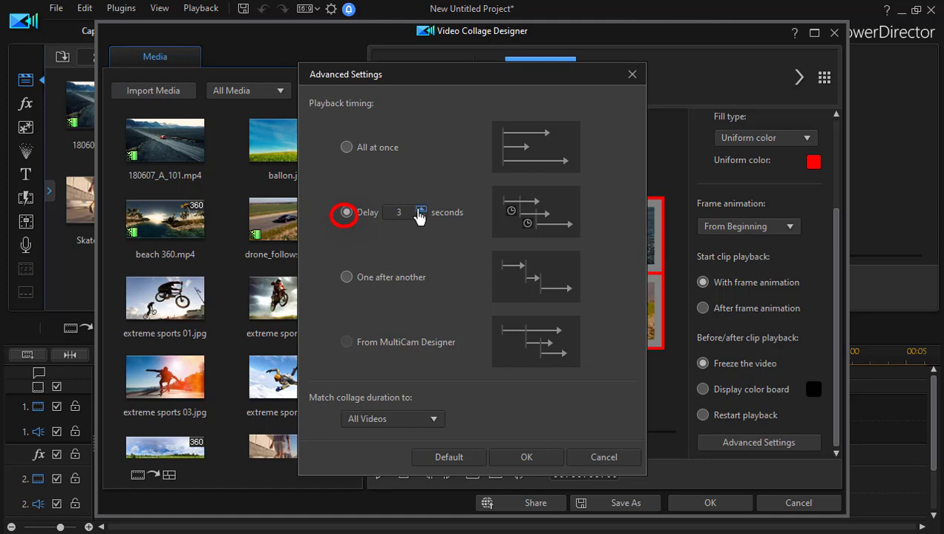
{"action": "left_click", "coordinate": [421, 216]}
{"action": "left_click", "coordinate": [421, 216]}
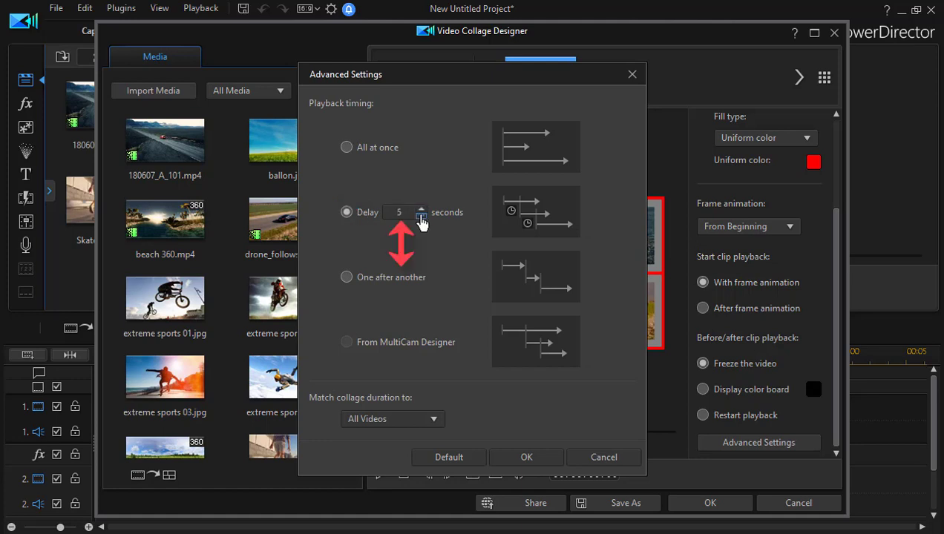
{"action": "left_click", "coordinate": [346, 147]}
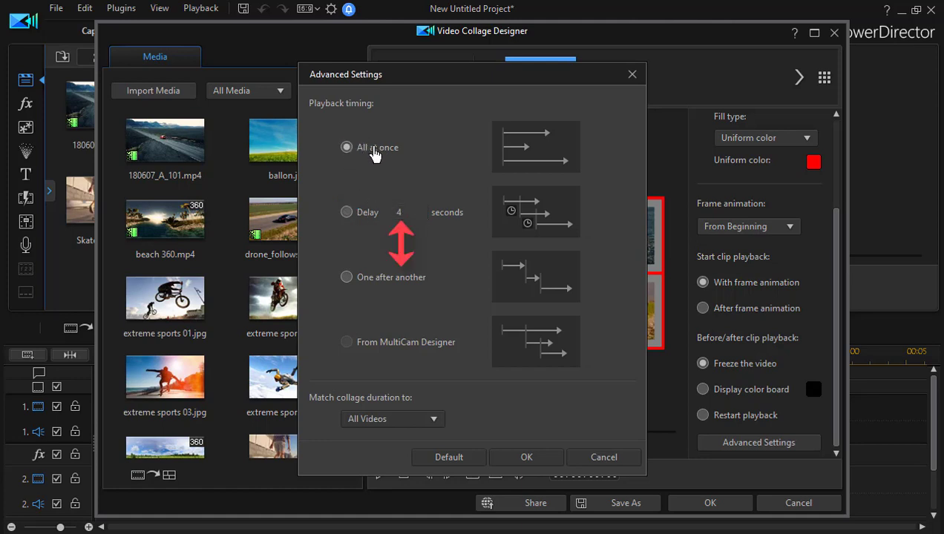
{"action": "left_click", "coordinate": [529, 457]}
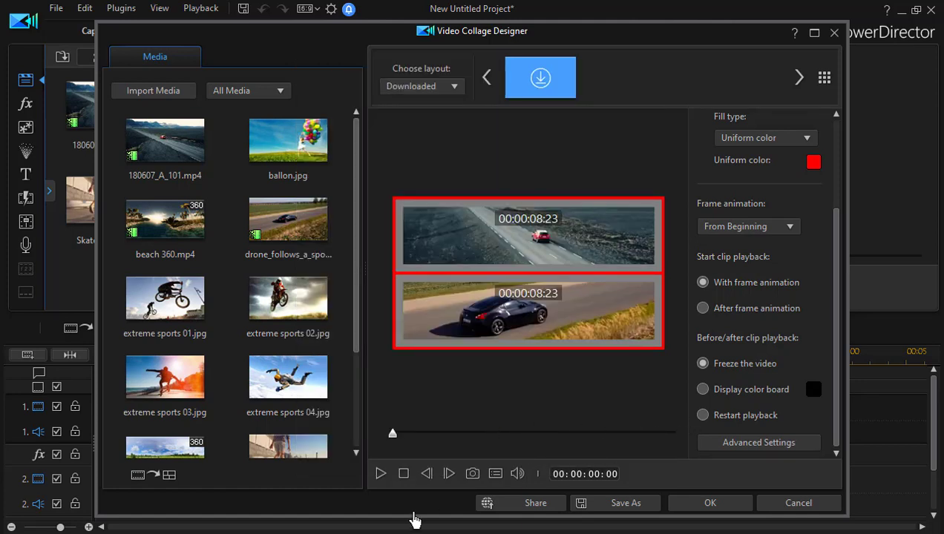
Play the collage preview and set the before/after clip playback option to Restart playback.
{"action": "left_click", "coordinate": [380, 475]}
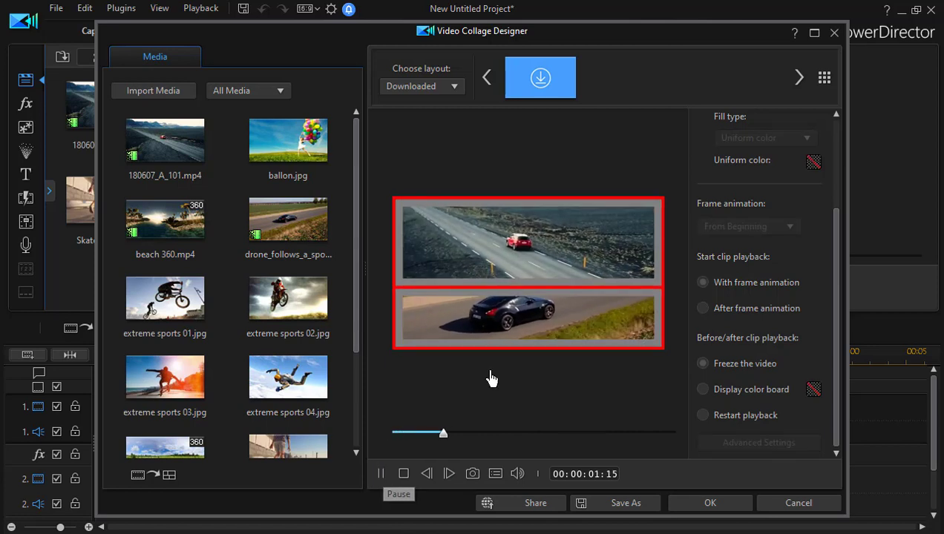
{"action": "left_click", "coordinate": [507, 295]}
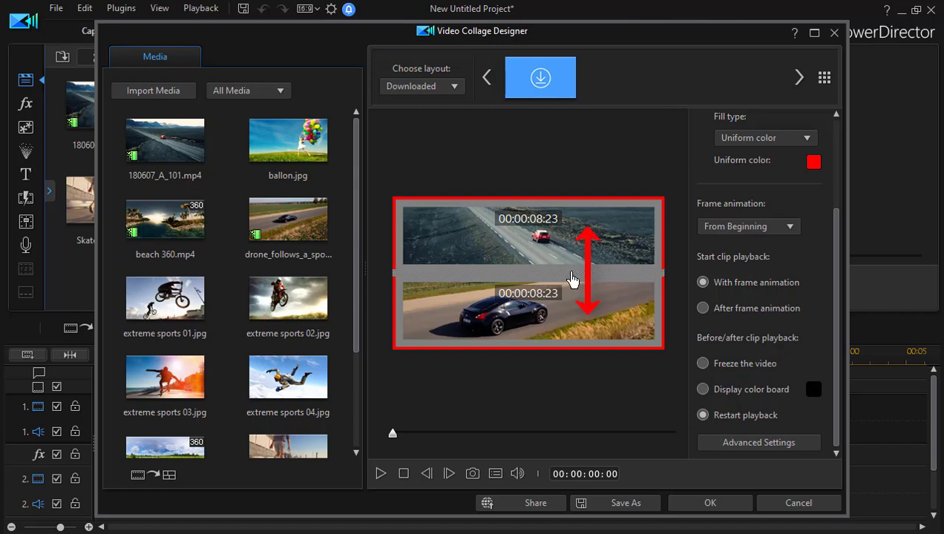
Move the divider between the two frames to slightly above the middle, and confirm the collage to place it on the timeline.
{"action": "left_click_drag", "start_coordinate": [571, 279], "coordinate": [571, 253]}
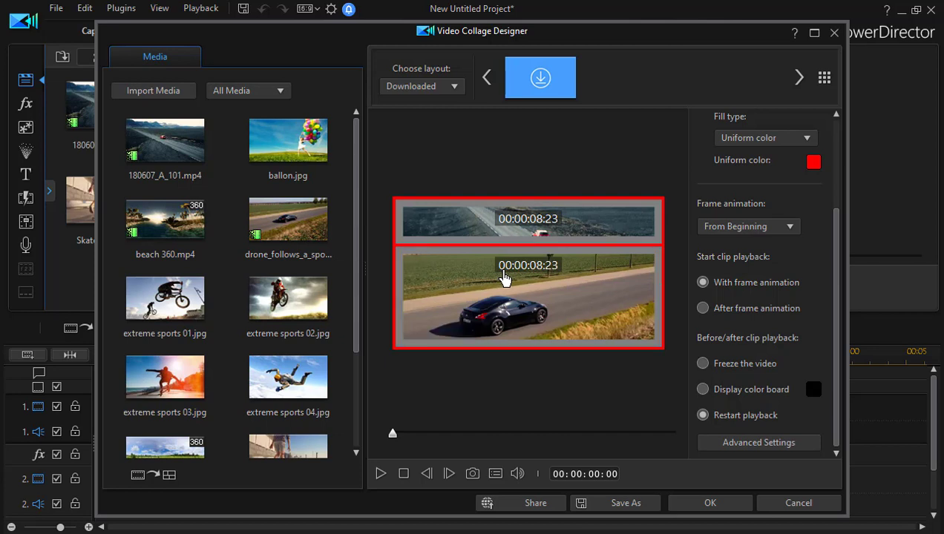
{"action": "left_click_drag", "start_coordinate": [504, 249], "coordinate": [505, 270]}
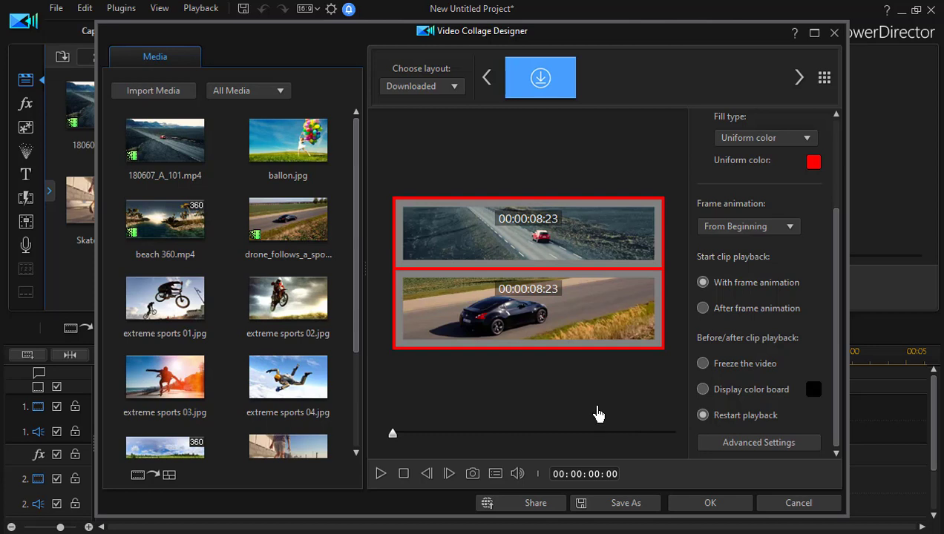
{"action": "mouse_move", "coordinate": [698, 530]}
{"action": "left_click", "coordinate": [744, 509]}
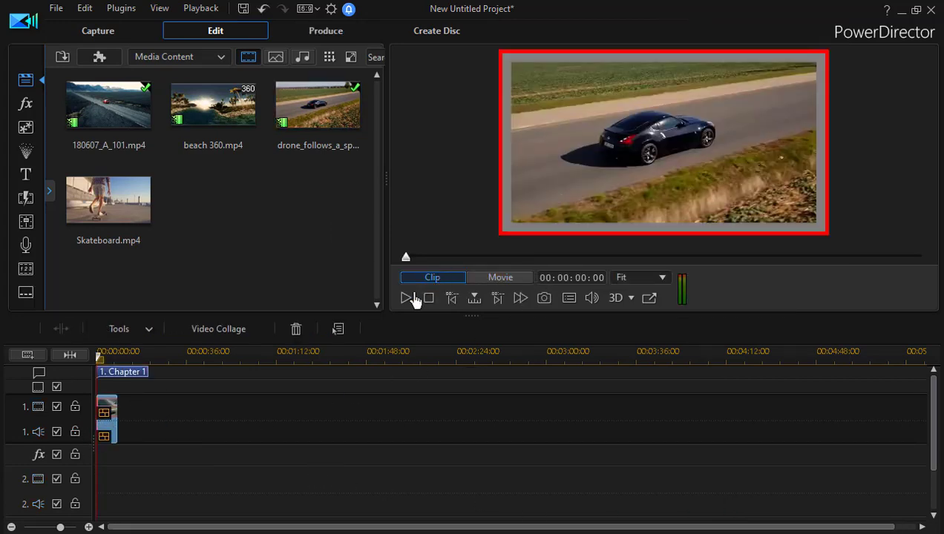
Play the collage from the timeline and produce it as an H.264 AVC MP4 with the MPEG-4 1280 x 720/25p (16 Mbps) profile.
{"action": "left_click", "coordinate": [405, 301]}
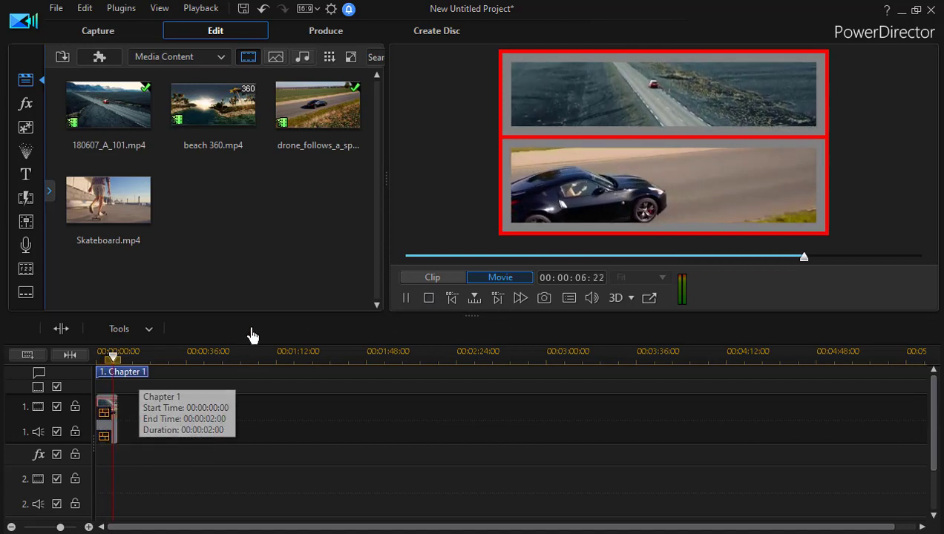
{"action": "left_click", "coordinate": [329, 31]}
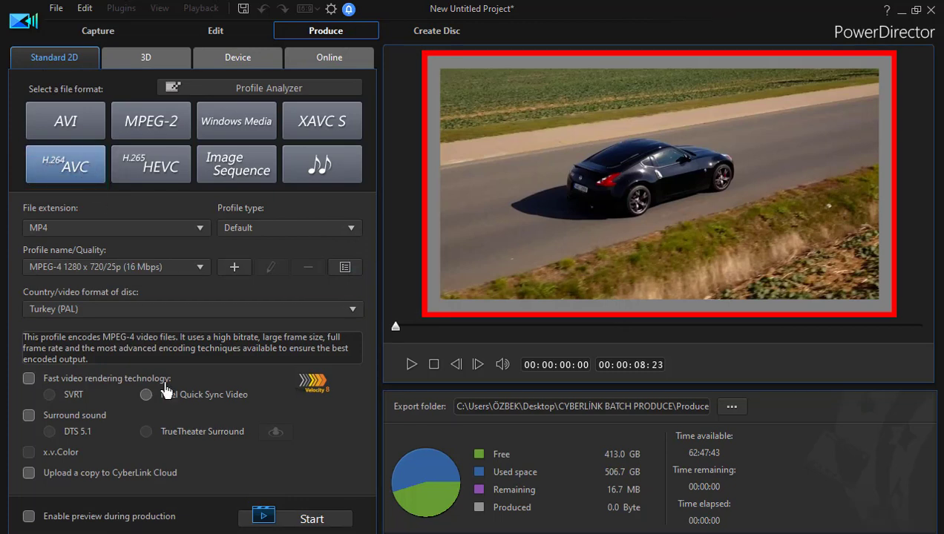
{"action": "left_click", "coordinate": [317, 522]}
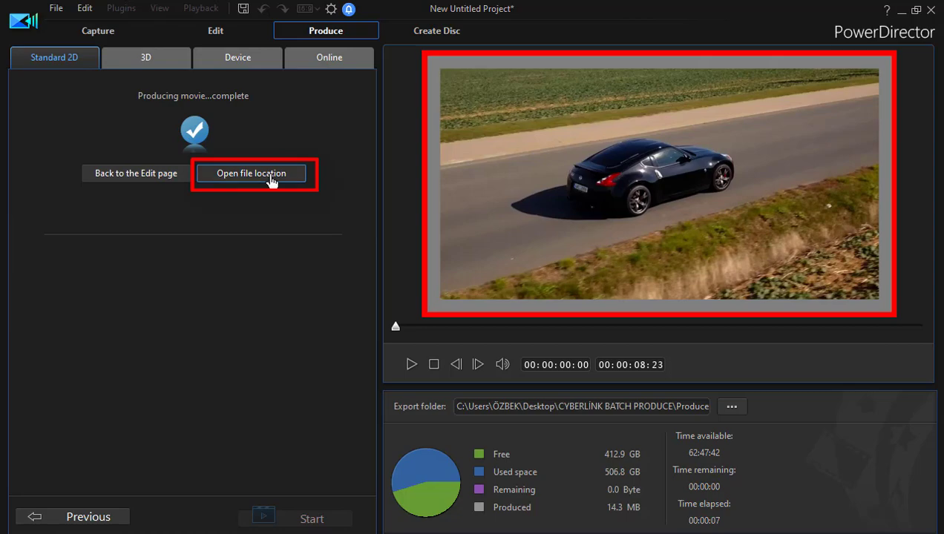
Open the produced movie's file location and open Produce_1 with MPC-HC x64.
{"action": "left_click", "coordinate": [271, 178]}
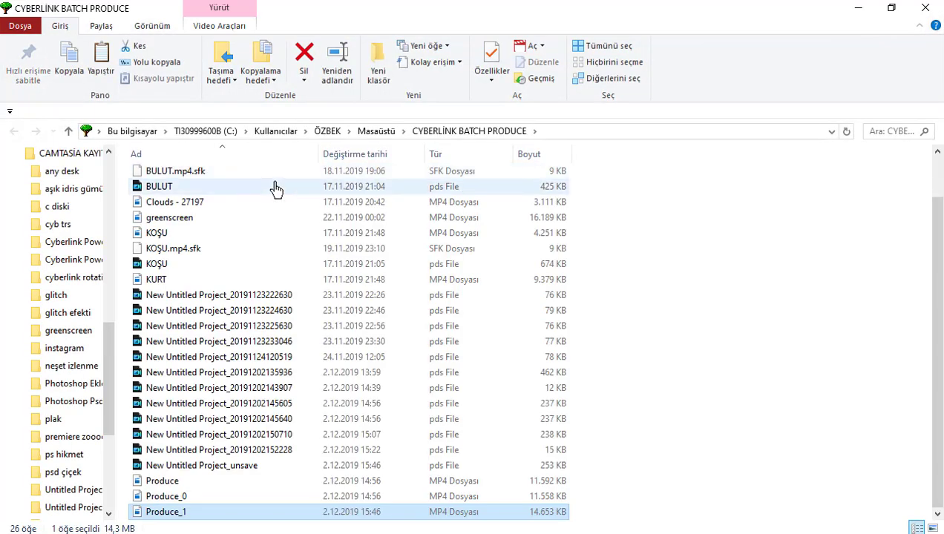
{"action": "right_click", "coordinate": [162, 515]}
{"action": "mouse_move", "coordinate": [326, 208]}
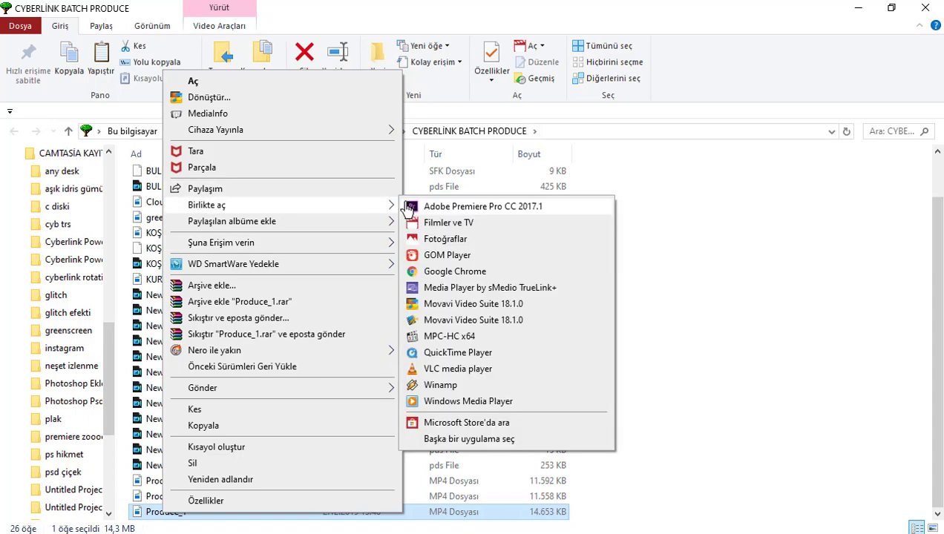
{"action": "left_click", "coordinate": [445, 338]}
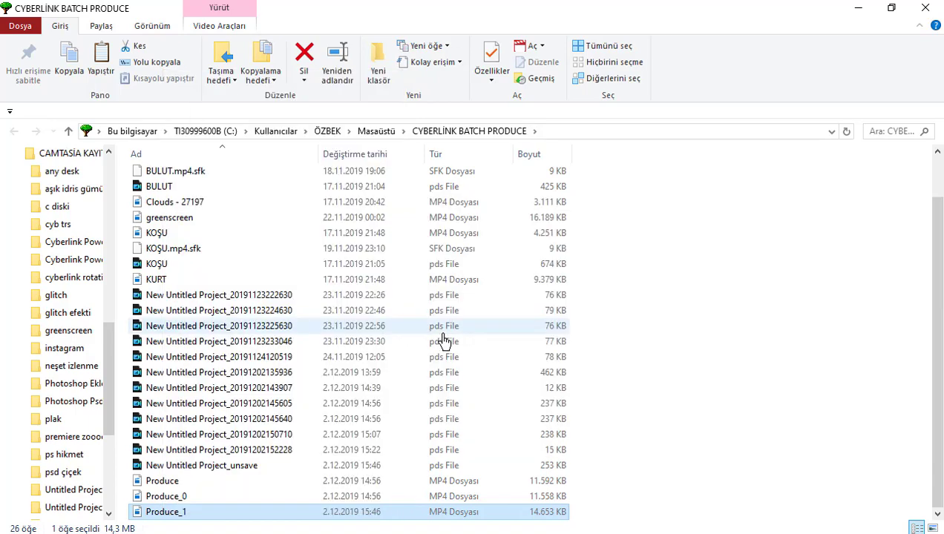